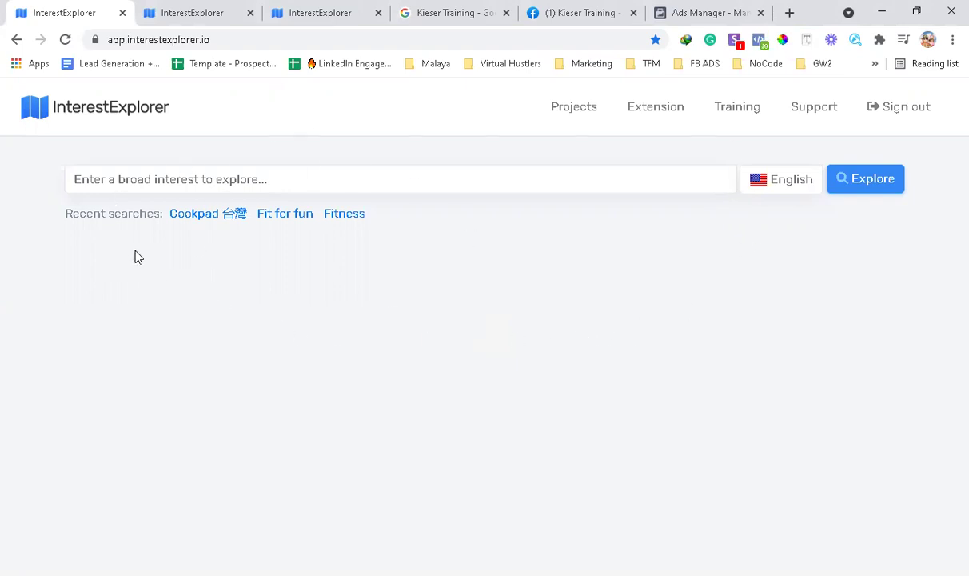
Rerun the recent 'Fitness' interest search and view its 392 related interests with audience sizes.
{"action": "left_click", "coordinate": [162, 179]}
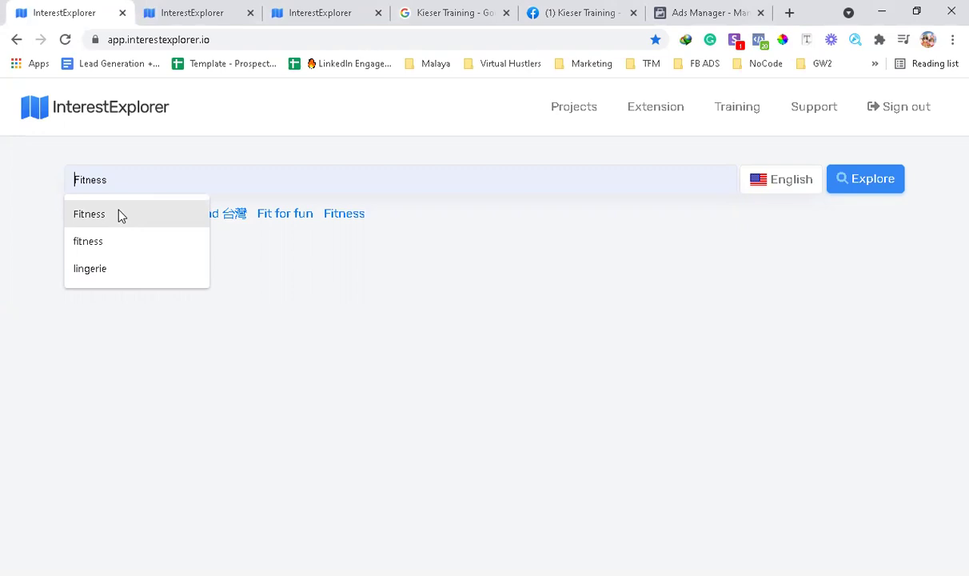
{"action": "left_click", "coordinate": [155, 214]}
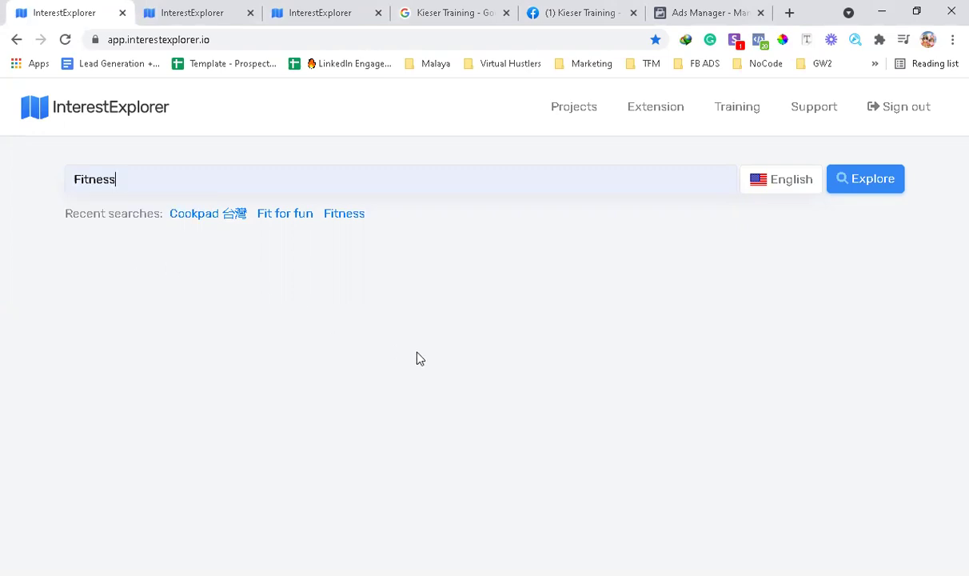
{"action": "left_click", "coordinate": [855, 196]}
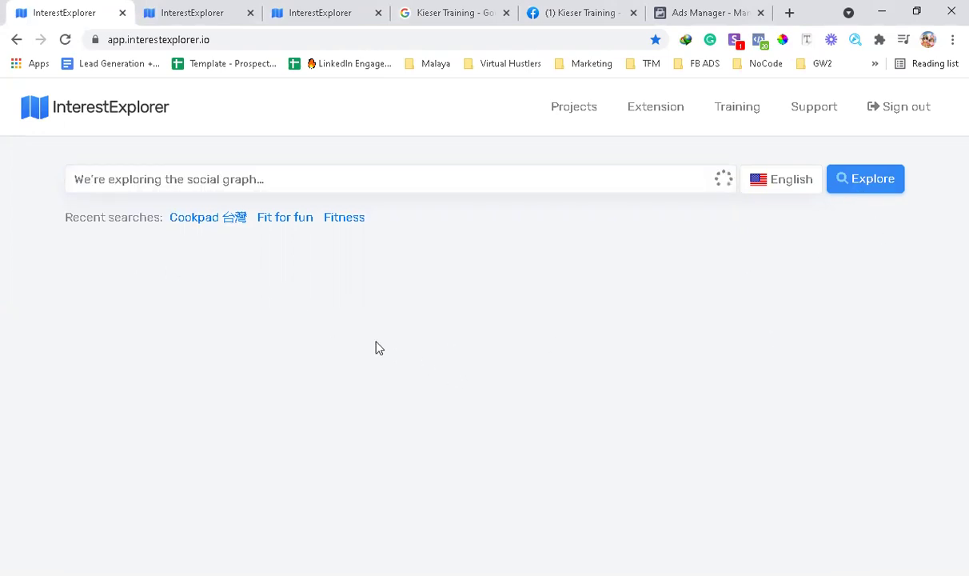
{"action": "left_click", "coordinate": [192, 9]}
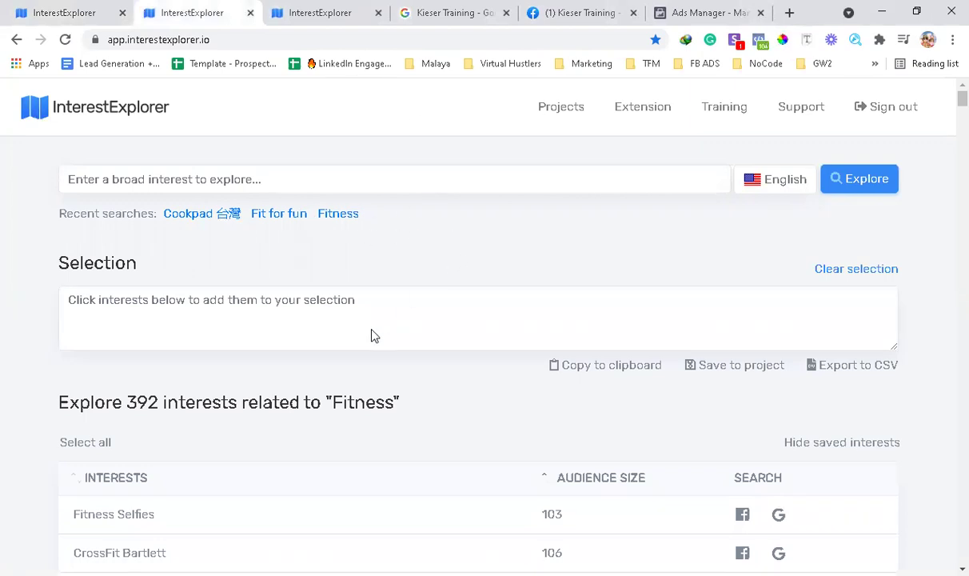
{"action": "scroll", "coordinate": [372, 335], "scroll_direction": "down", "scroll_amount": 2}
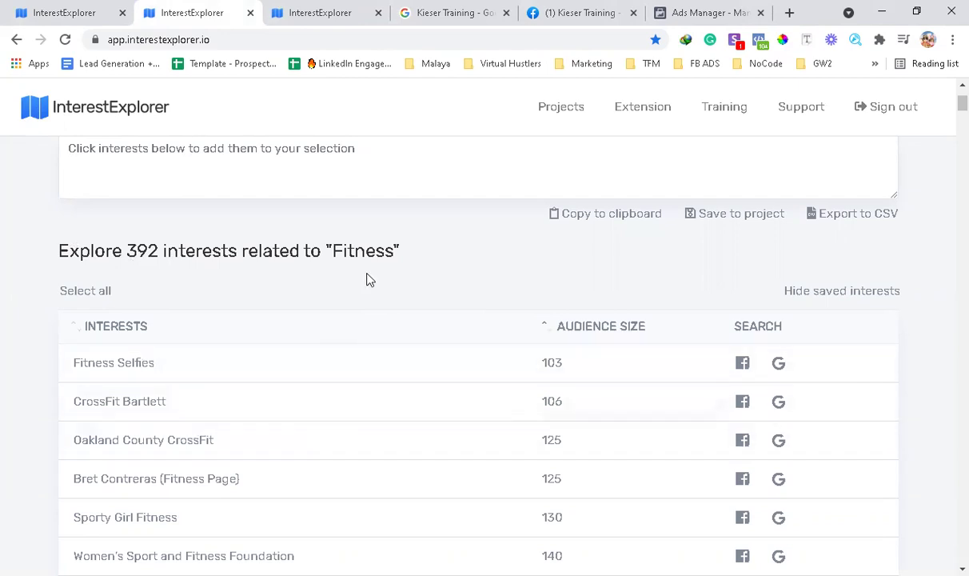
{"action": "scroll", "coordinate": [384, 376], "scroll_direction": "down", "scroll_amount": 1}
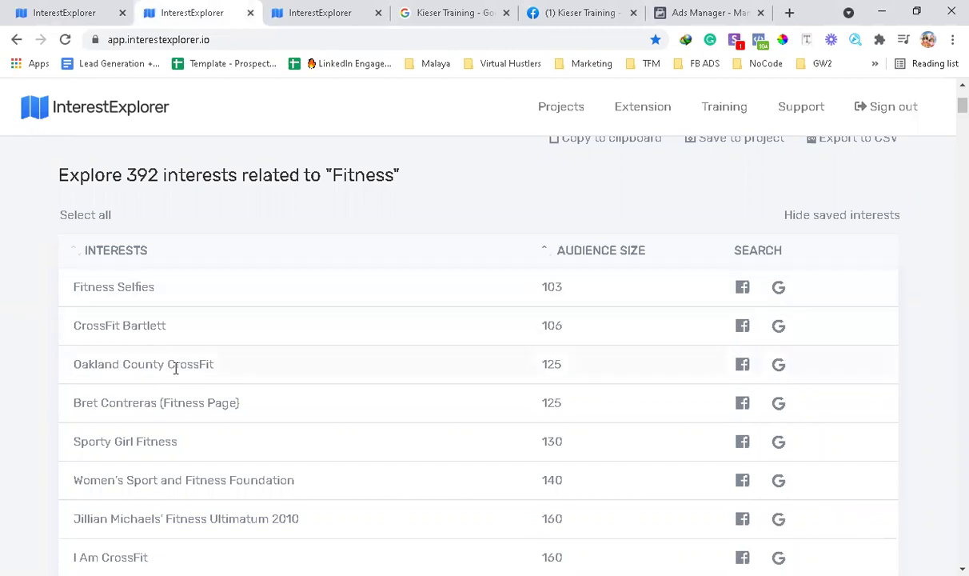
{"action": "scroll", "coordinate": [172, 369], "scroll_direction": "down", "scroll_amount": 2}
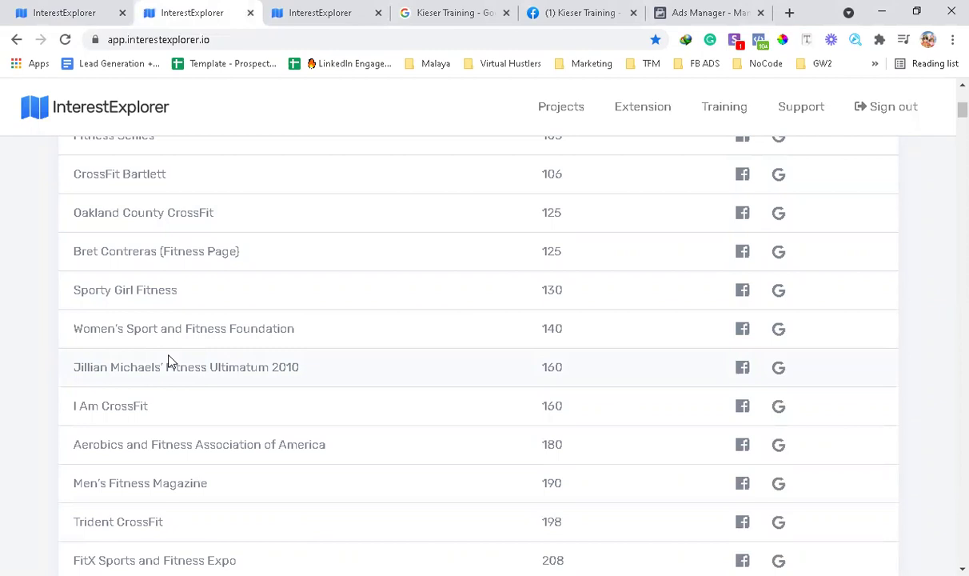
{"action": "scroll", "coordinate": [168, 361], "scroll_direction": "down", "scroll_amount": 1}
{"action": "scroll", "coordinate": [297, 363], "scroll_direction": "down", "scroll_amount": 2}
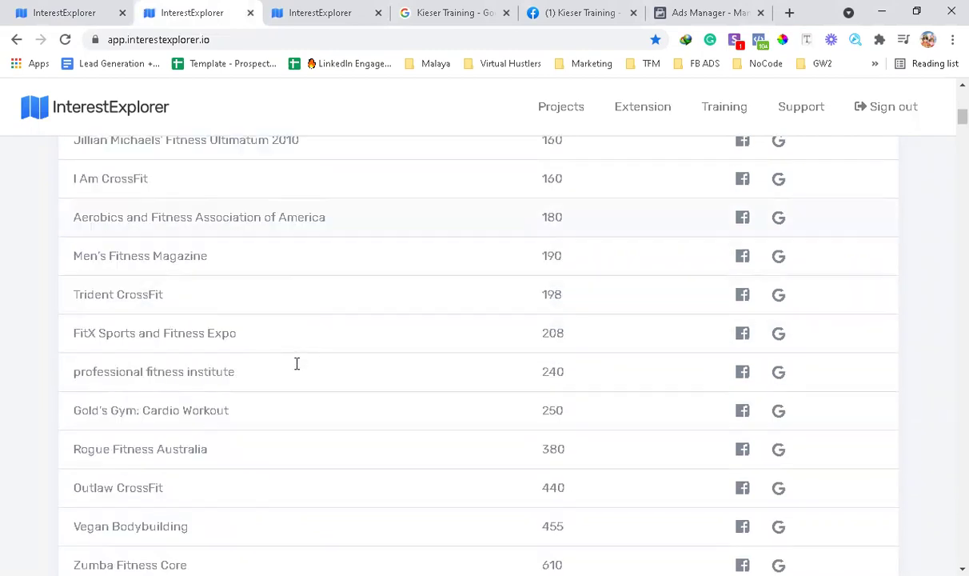
{"action": "scroll", "coordinate": [296, 368], "scroll_direction": "down", "scroll_amount": 2}
{"action": "scroll", "coordinate": [296, 371], "scroll_direction": "down", "scroll_amount": 1}
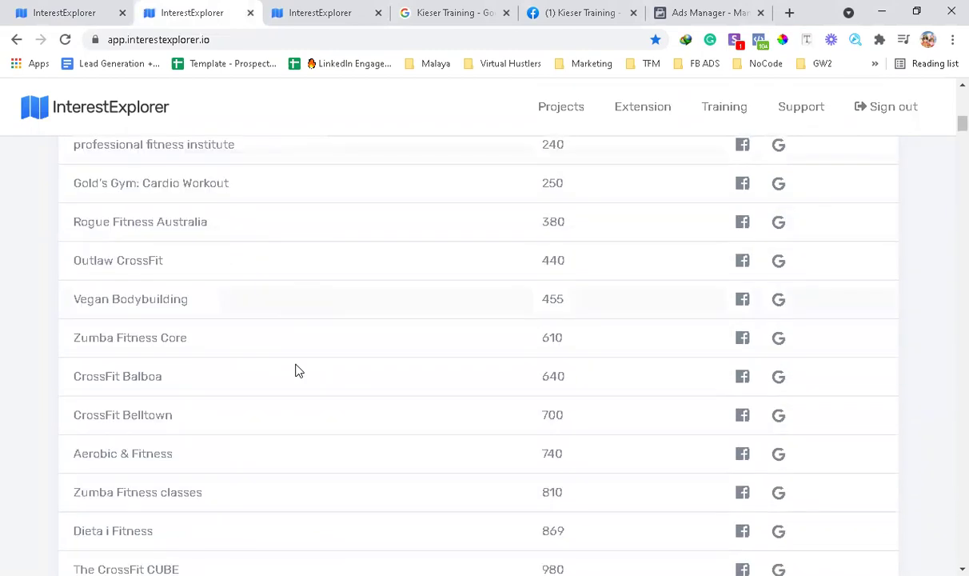
{"action": "scroll", "coordinate": [297, 370], "scroll_direction": "down", "scroll_amount": 12}
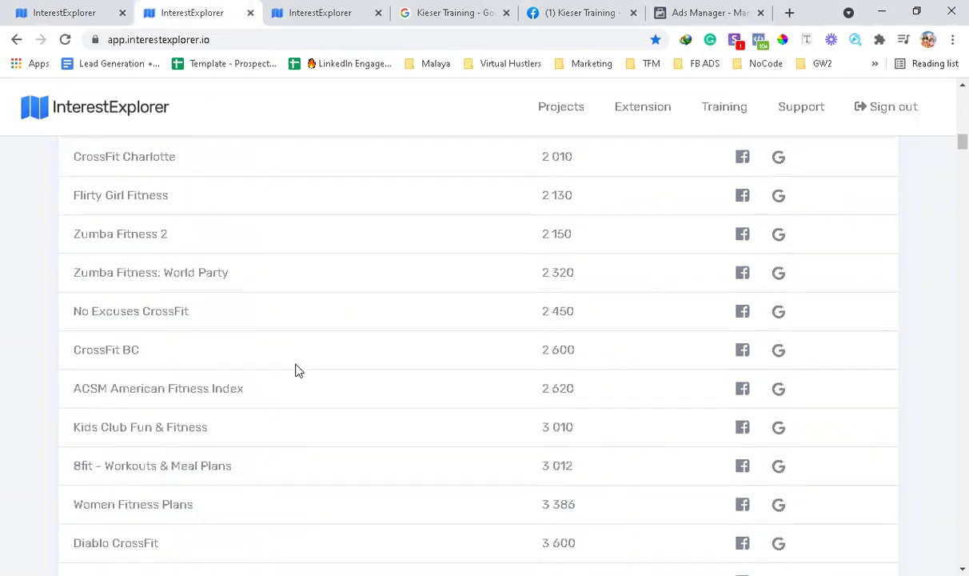
{"action": "scroll", "coordinate": [296, 370], "scroll_direction": "down", "scroll_amount": 18}
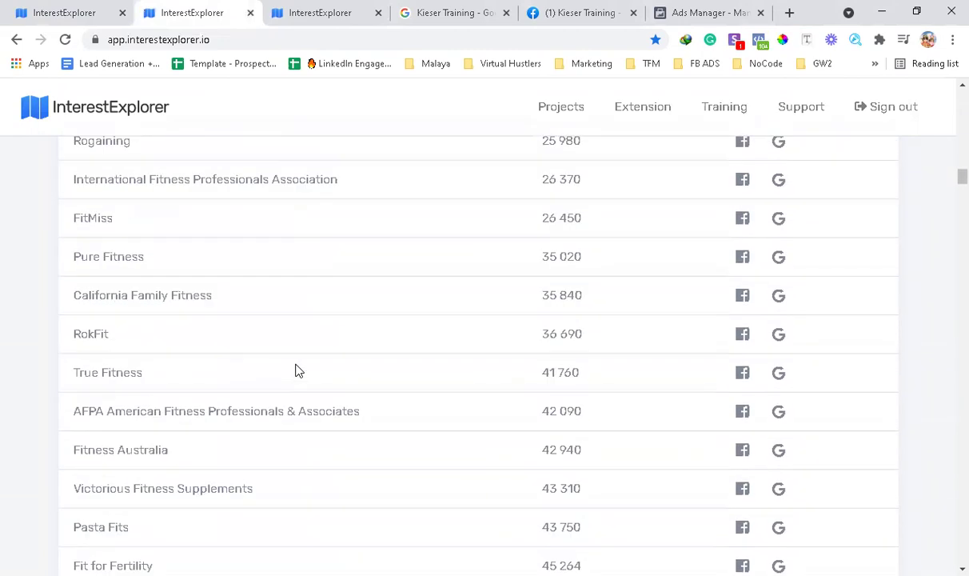
{"action": "scroll", "coordinate": [296, 370], "scroll_direction": "down", "scroll_amount": 18}
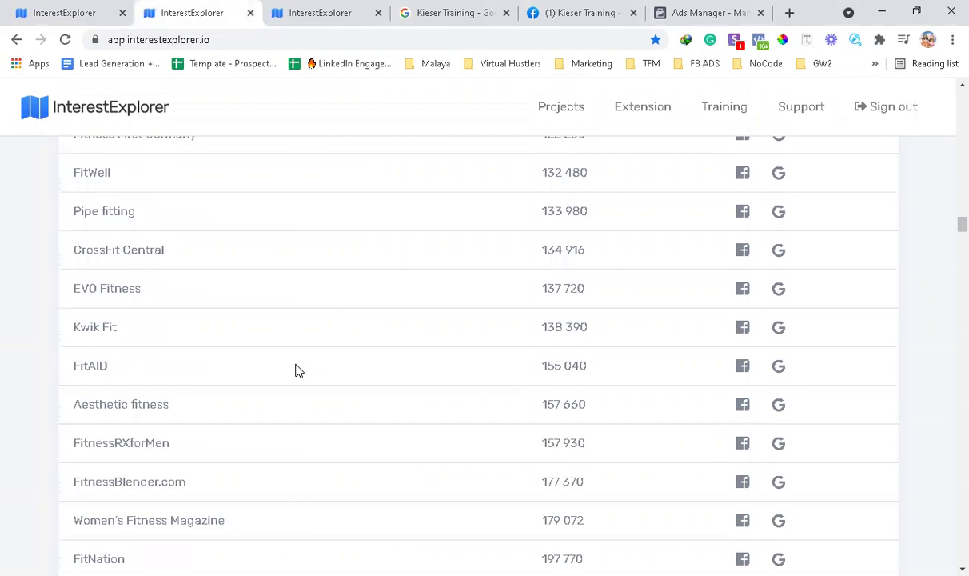
{"action": "scroll", "coordinate": [296, 370], "scroll_direction": "down", "scroll_amount": 18}
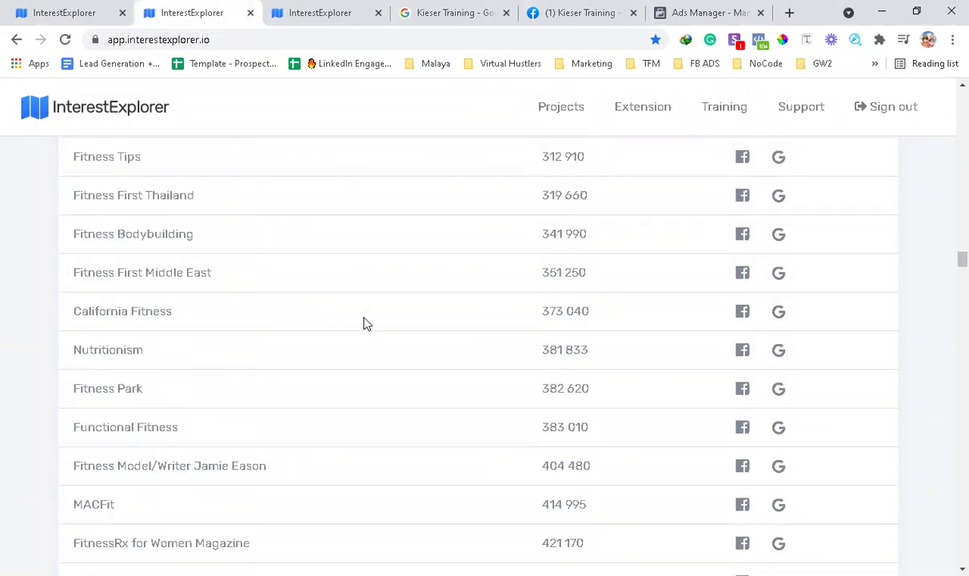
{"action": "scroll", "coordinate": [364, 323], "scroll_direction": "down", "scroll_amount": 2}
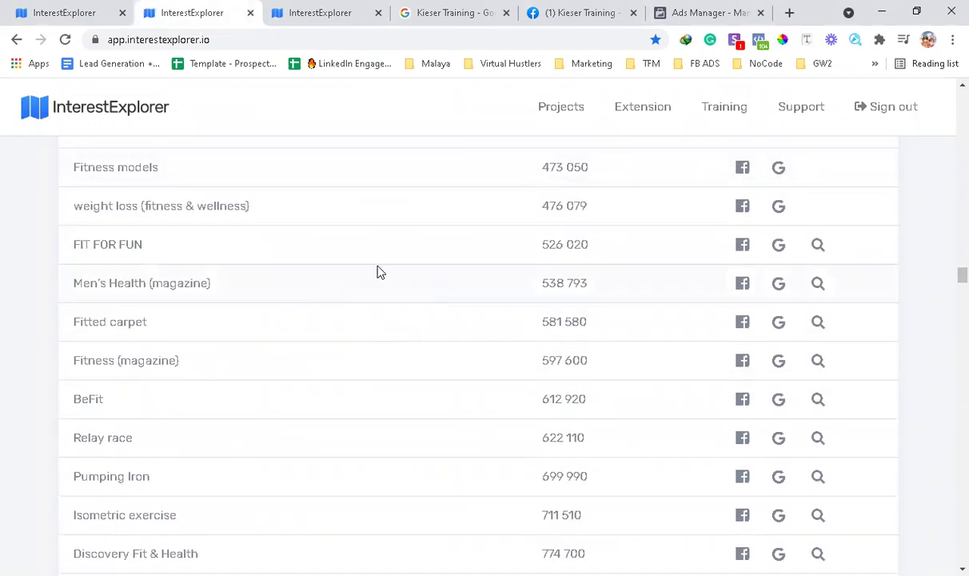
{"action": "scroll", "coordinate": [364, 264], "scroll_direction": "up", "scroll_amount": 2}
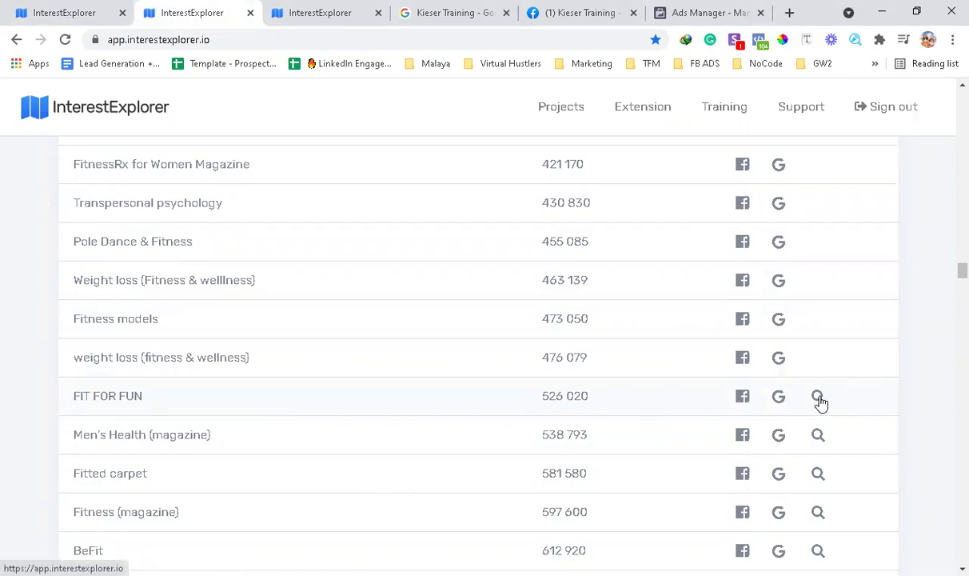
Open the Fit for FUN project and scroll through its five saved interests.
{"action": "left_click", "coordinate": [313, 13]}
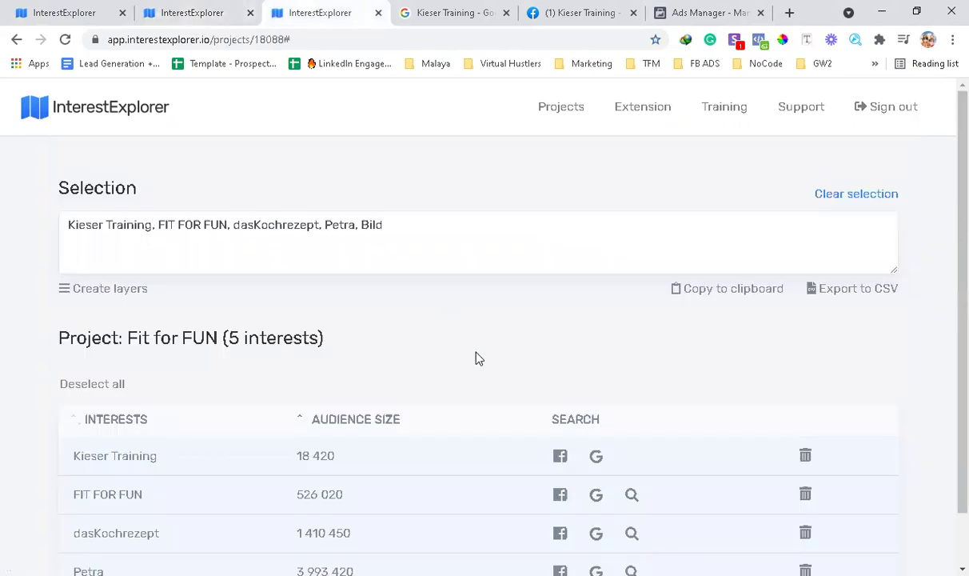
{"action": "scroll", "coordinate": [494, 362], "scroll_direction": "down", "scroll_amount": 1}
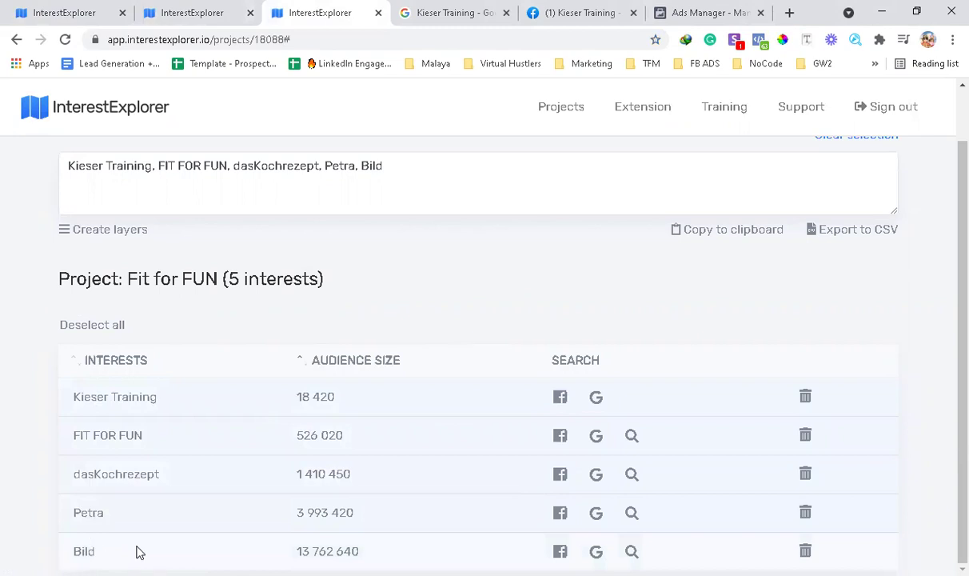
{"action": "scroll", "coordinate": [564, 297], "scroll_direction": "up", "scroll_amount": 1}
{"action": "scroll", "coordinate": [564, 298], "scroll_direction": "down", "scroll_amount": 1}
{"action": "left_click", "coordinate": [568, 14]}
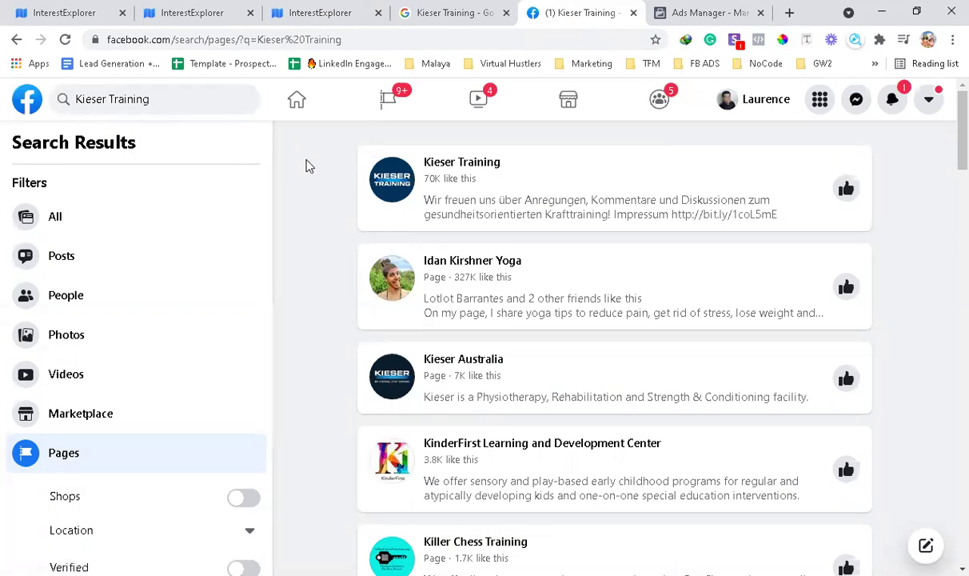
{"action": "mouse_move", "coordinate": [432, 164]}
{"action": "scroll", "coordinate": [577, 256], "scroll_direction": "down", "scroll_amount": 3}
{"action": "scroll", "coordinate": [607, 265], "scroll_direction": "down", "scroll_amount": 3}
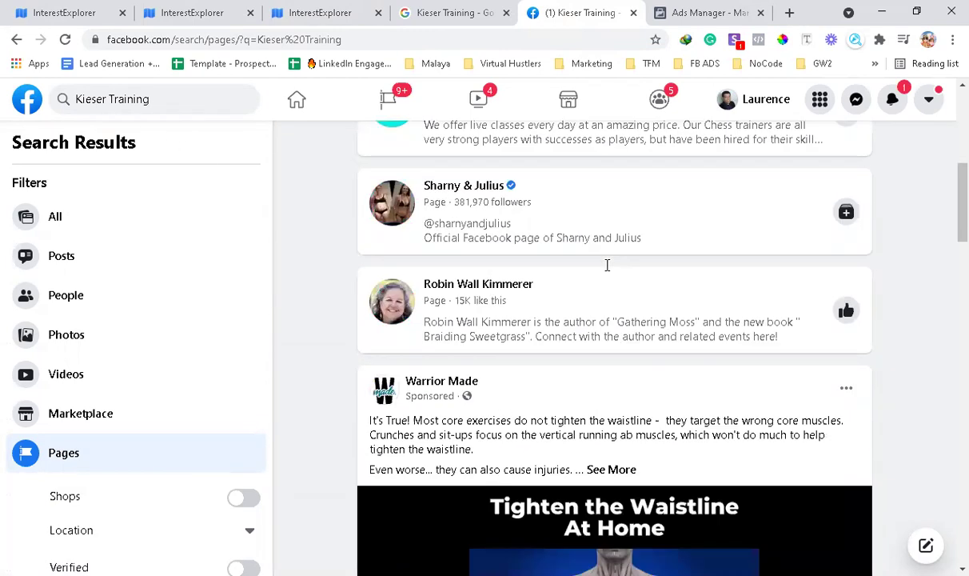
{"action": "scroll", "coordinate": [608, 271], "scroll_direction": "up", "scroll_amount": 4}
{"action": "scroll", "coordinate": [606, 272], "scroll_direction": "up", "scroll_amount": 2}
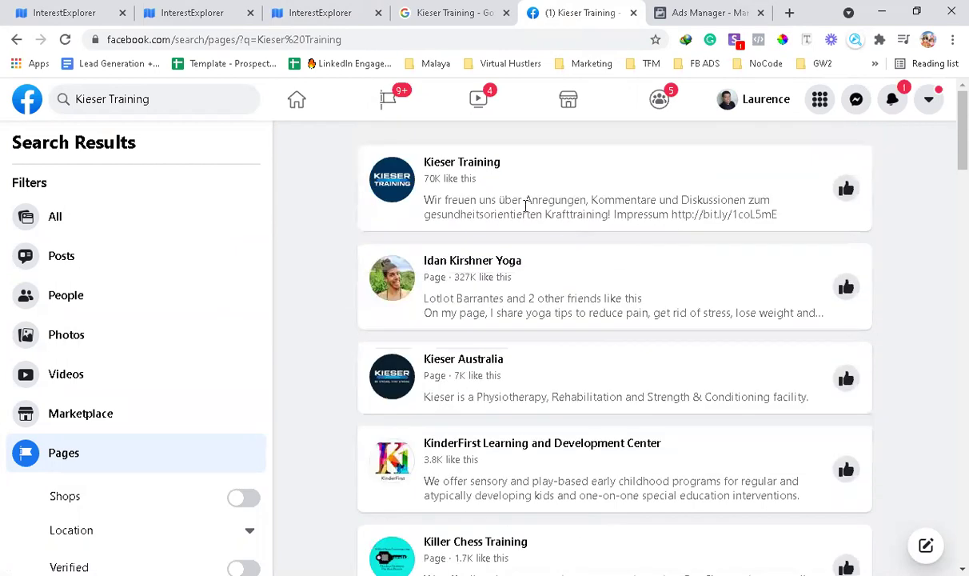
Review Google's web results for Kieser Training, including the Traf/mo info.
{"action": "left_click", "coordinate": [297, 10]}
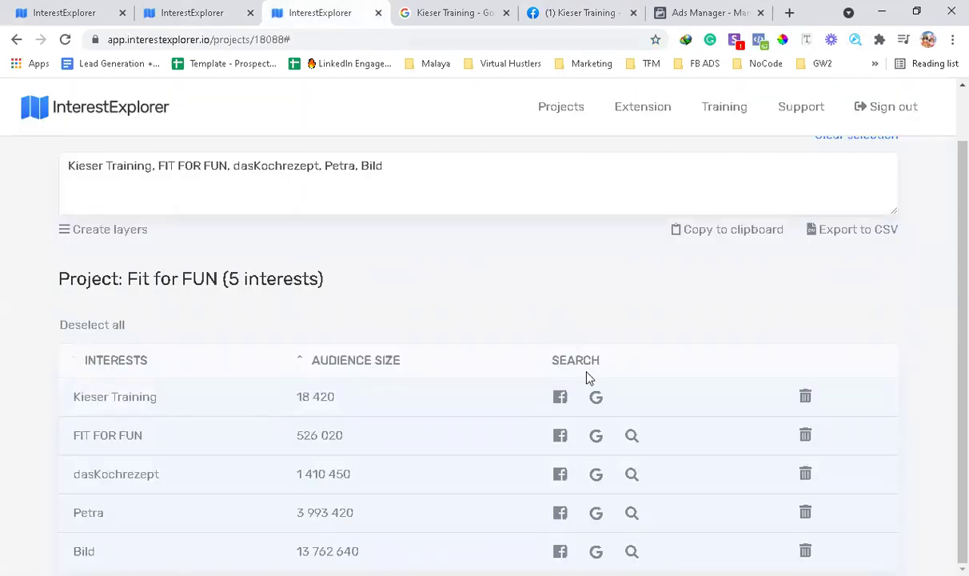
{"action": "left_click", "coordinate": [456, 13]}
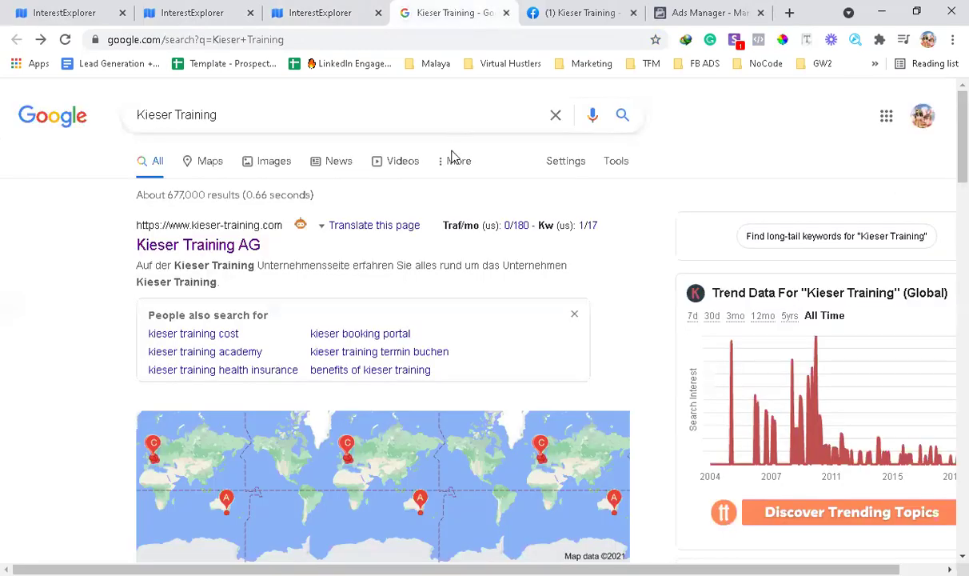
{"action": "mouse_move", "coordinate": [483, 220]}
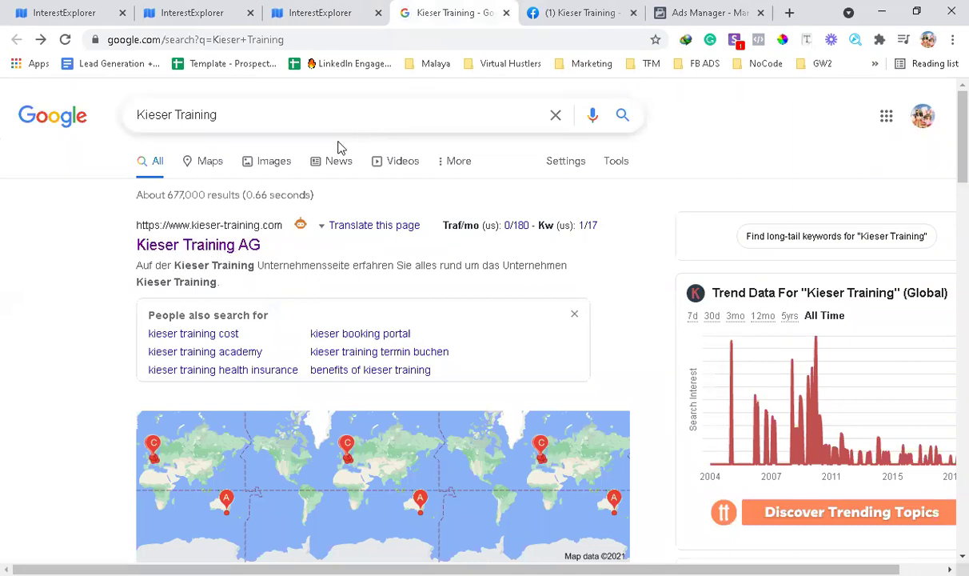
Explore interests related to FIT FOR FUN from the Fitness results list.
{"action": "left_click", "coordinate": [324, 12]}
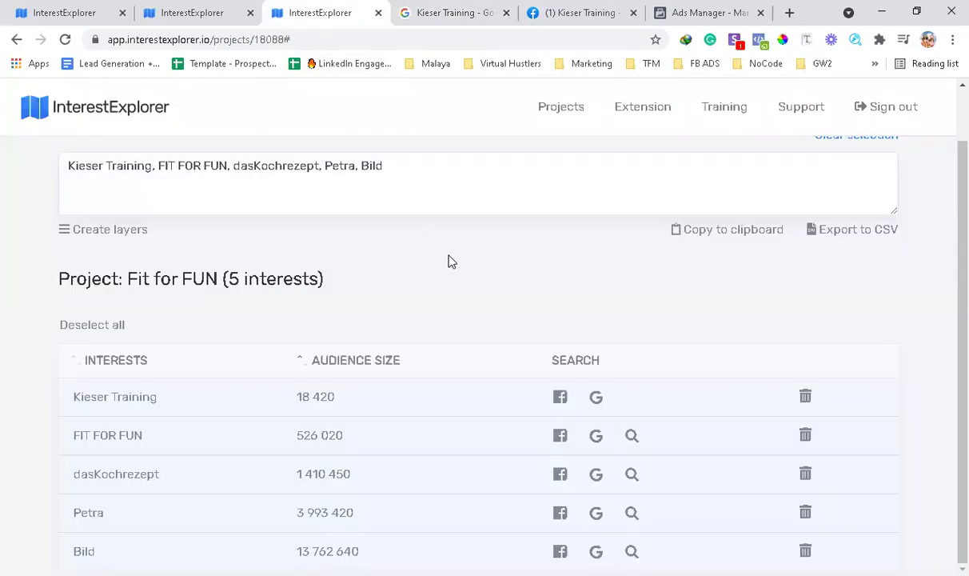
{"action": "scroll", "coordinate": [472, 264], "scroll_direction": "up", "scroll_amount": 1}
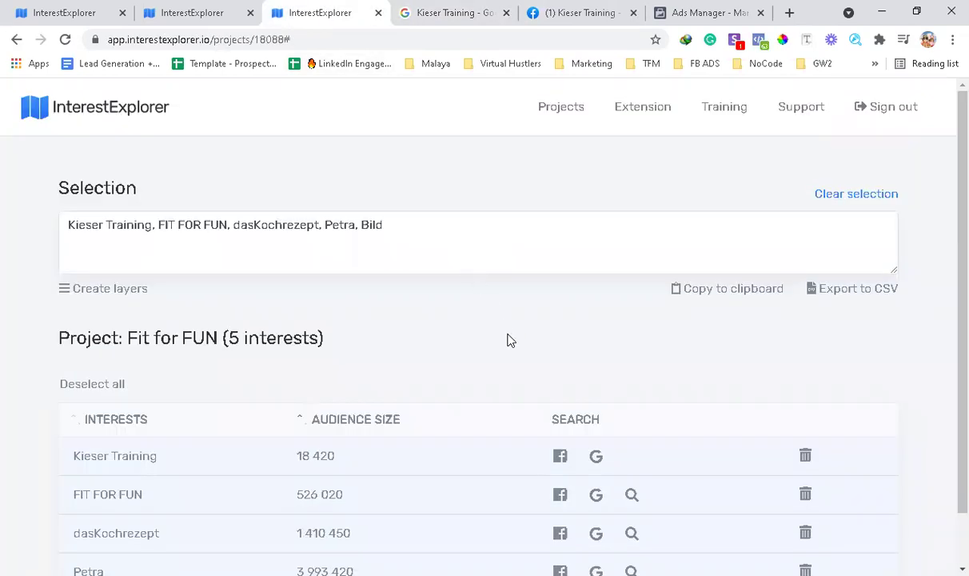
{"action": "left_click", "coordinate": [194, 15]}
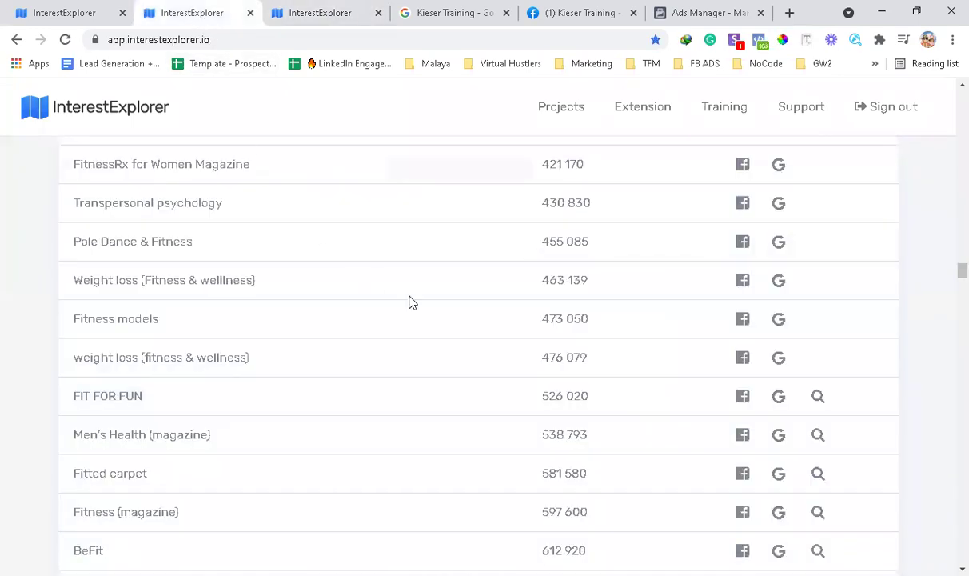
{"action": "scroll", "coordinate": [455, 308], "scroll_direction": "up", "scroll_amount": 2}
{"action": "scroll", "coordinate": [466, 311], "scroll_direction": "down", "scroll_amount": 2}
{"action": "left_click", "coordinate": [818, 397]}
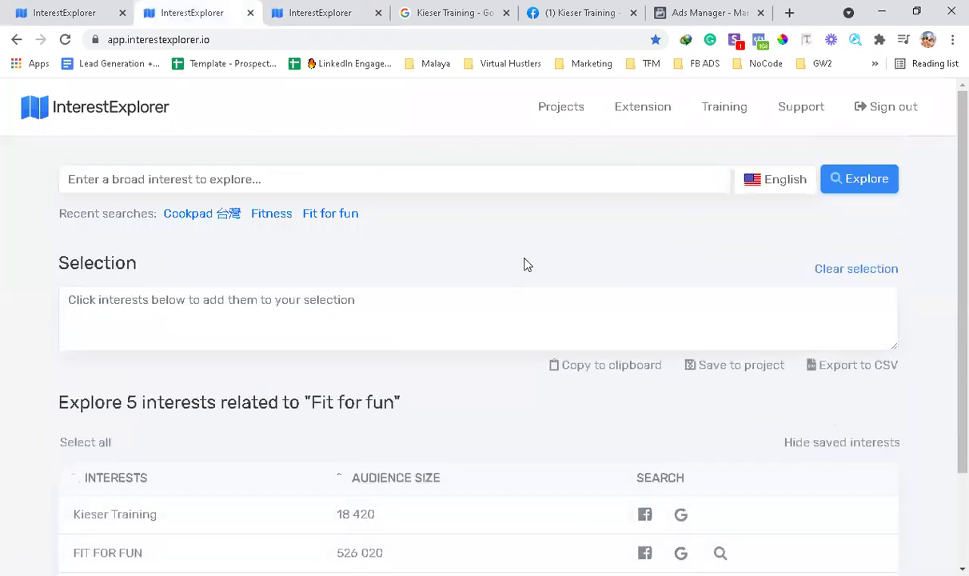
Select Kieser Training, FIT FOR FUN, dasKochrezept and Petra in the results.
{"action": "scroll", "coordinate": [523, 265], "scroll_direction": "down", "scroll_amount": 2}
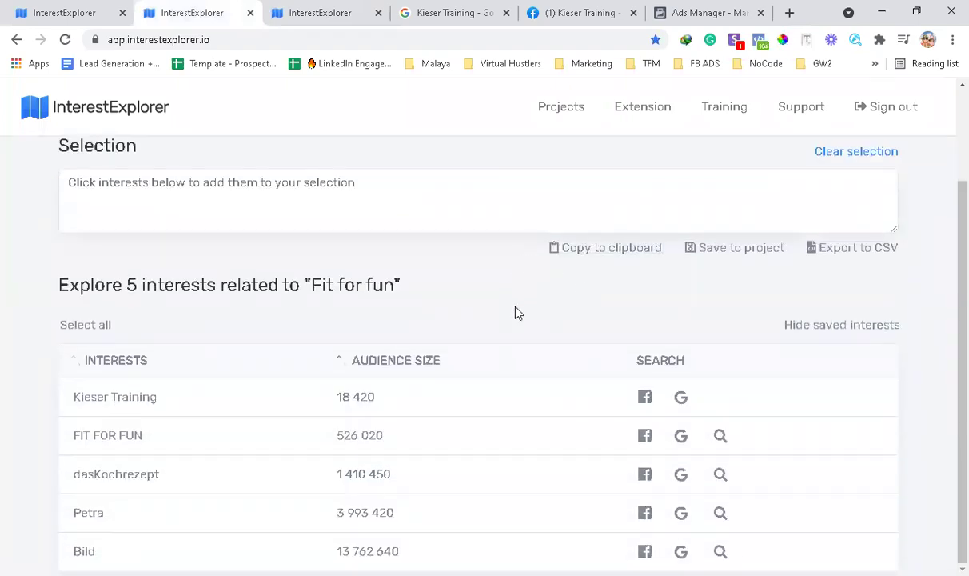
{"action": "left_click", "coordinate": [189, 406]}
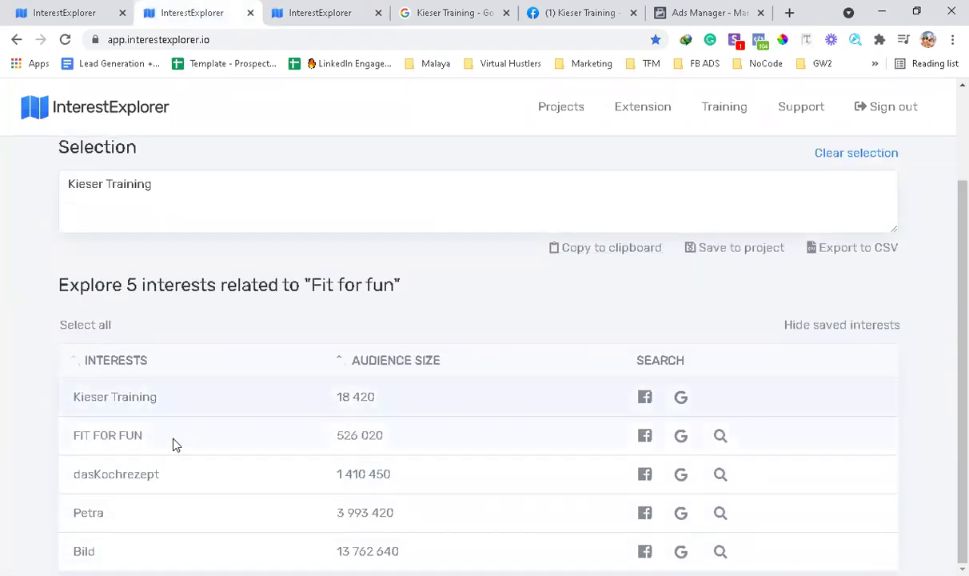
{"action": "left_click", "coordinate": [175, 443]}
{"action": "left_click", "coordinate": [194, 478]}
{"action": "left_click", "coordinate": [87, 326]}
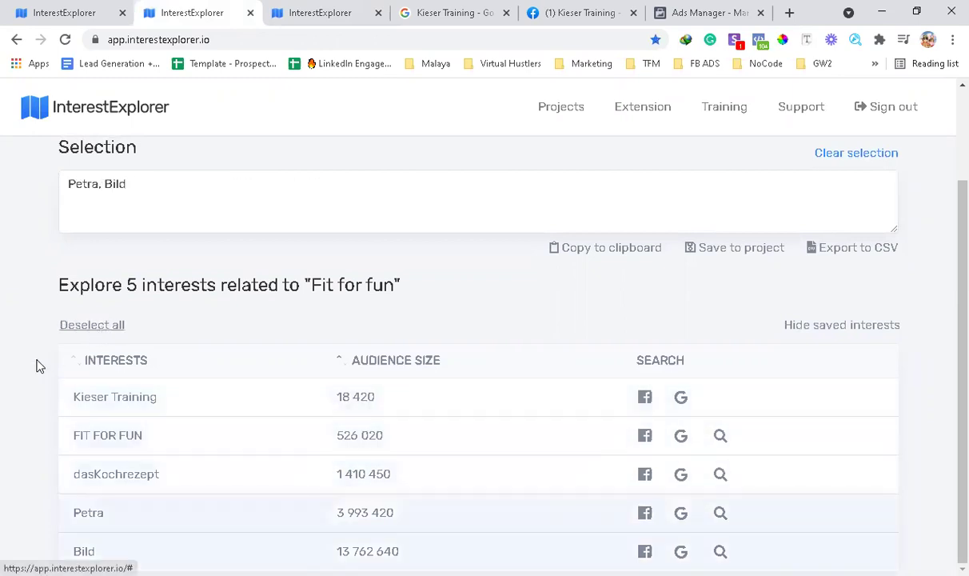
{"action": "left_click", "coordinate": [110, 326]}
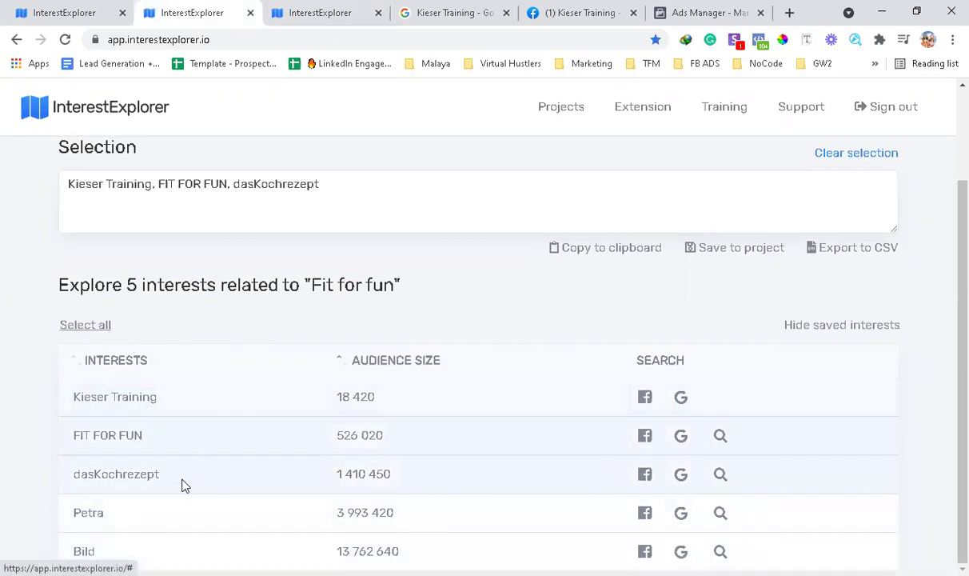
{"action": "left_click", "coordinate": [165, 521]}
Add Bild, save the five interests as new project 'Fit for FUN', and view the projects list.
{"action": "left_click", "coordinate": [164, 552]}
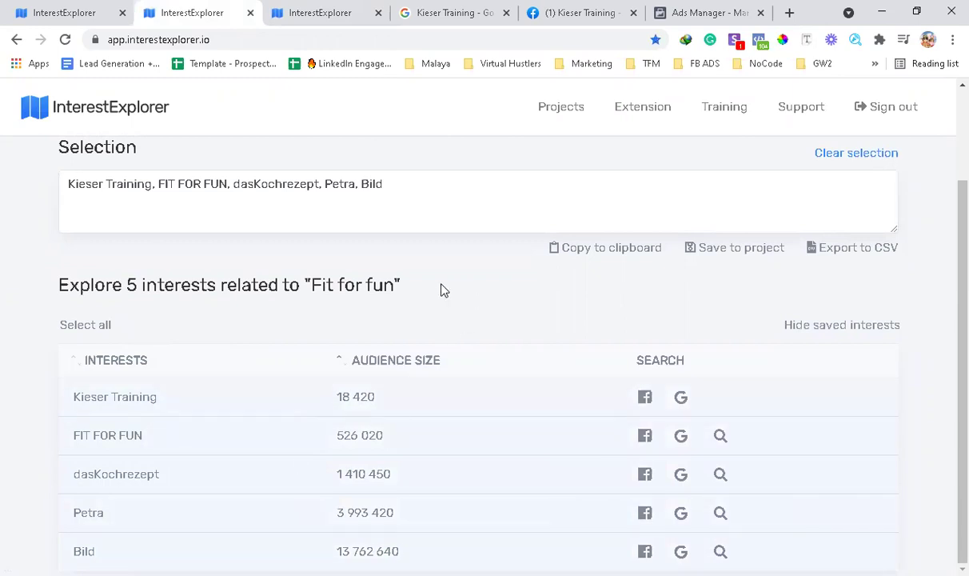
{"action": "scroll", "coordinate": [395, 300], "scroll_direction": "up", "scroll_amount": 2}
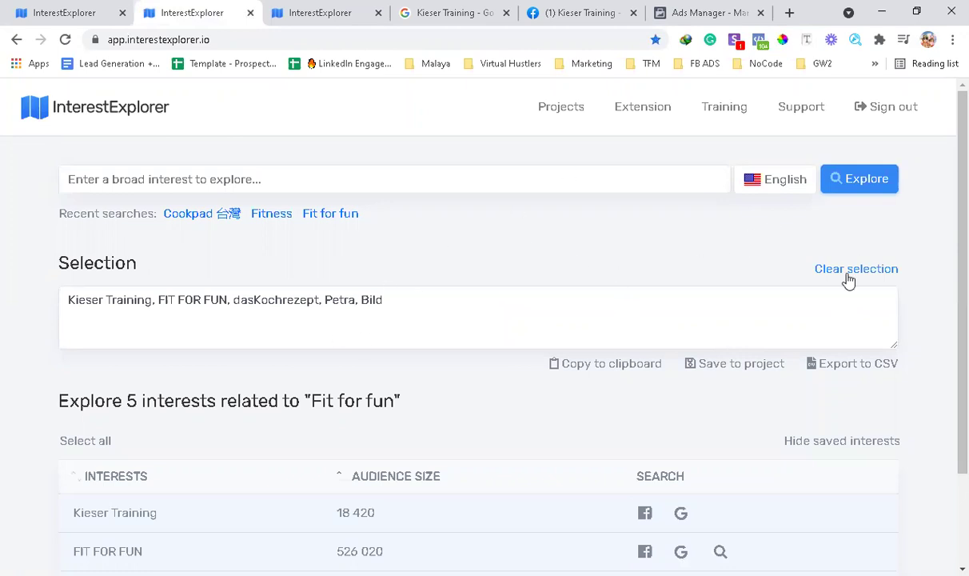
{"action": "left_click", "coordinate": [737, 364]}
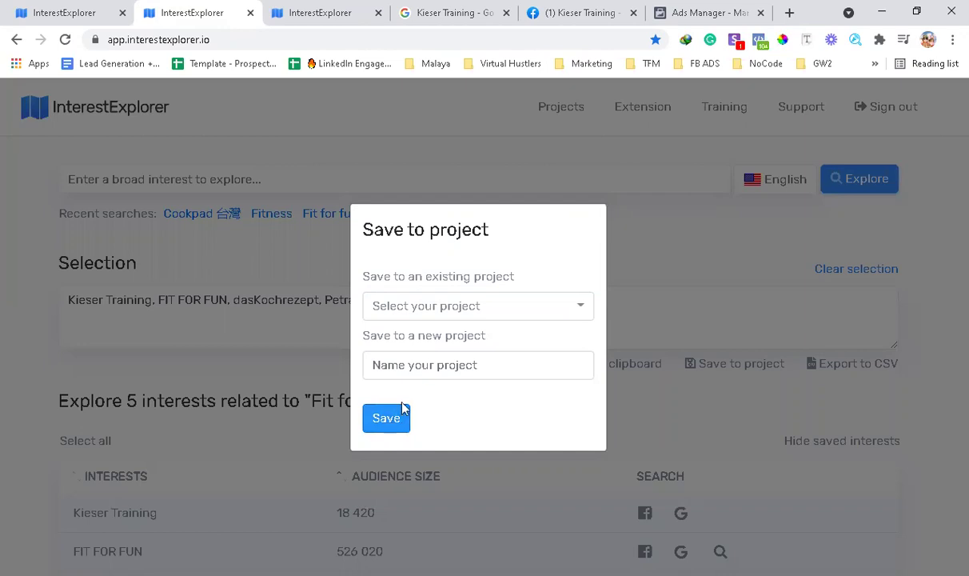
{"action": "left_click", "coordinate": [422, 365]}
{"action": "type", "text": "FIT"}
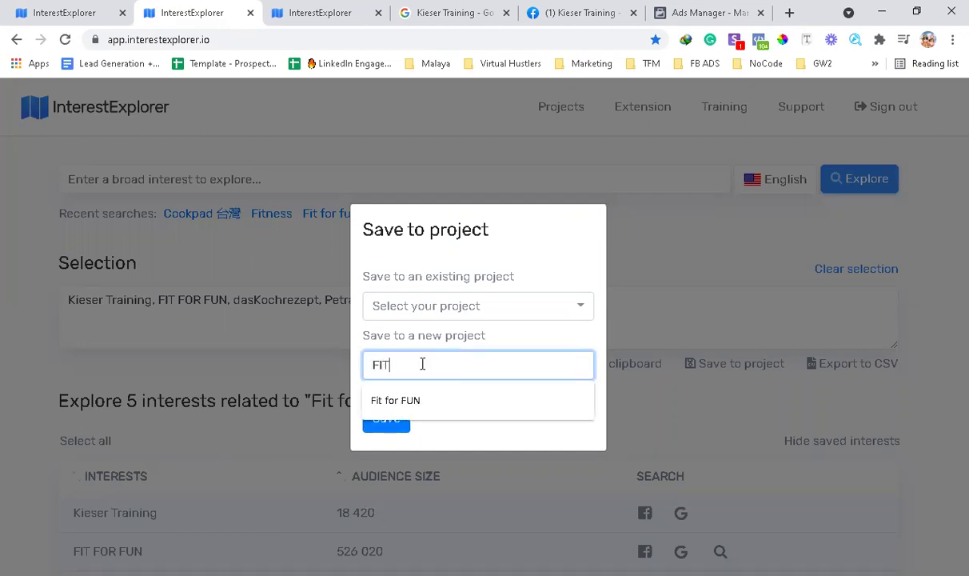
{"action": "left_click", "coordinate": [396, 400]}
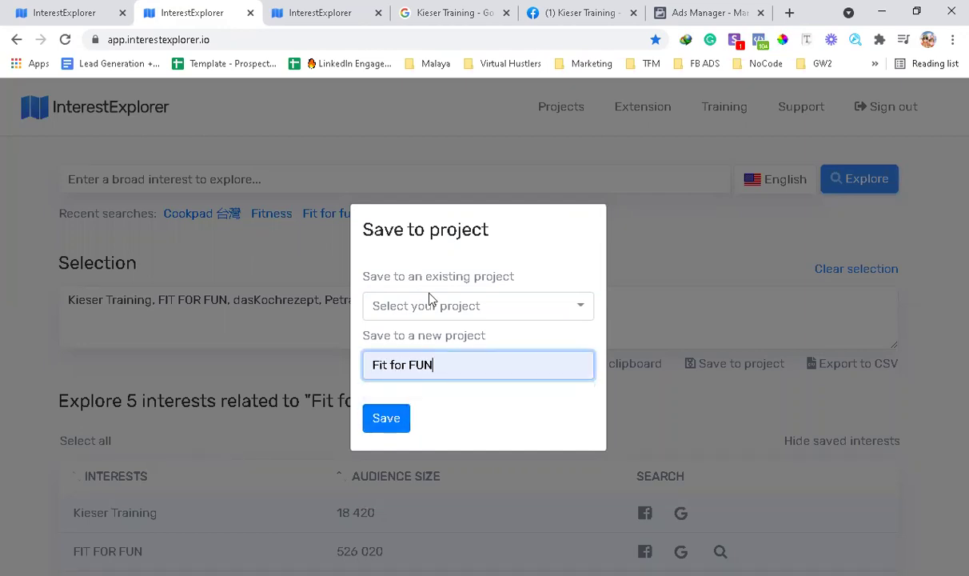
{"action": "key", "text": "Return"}
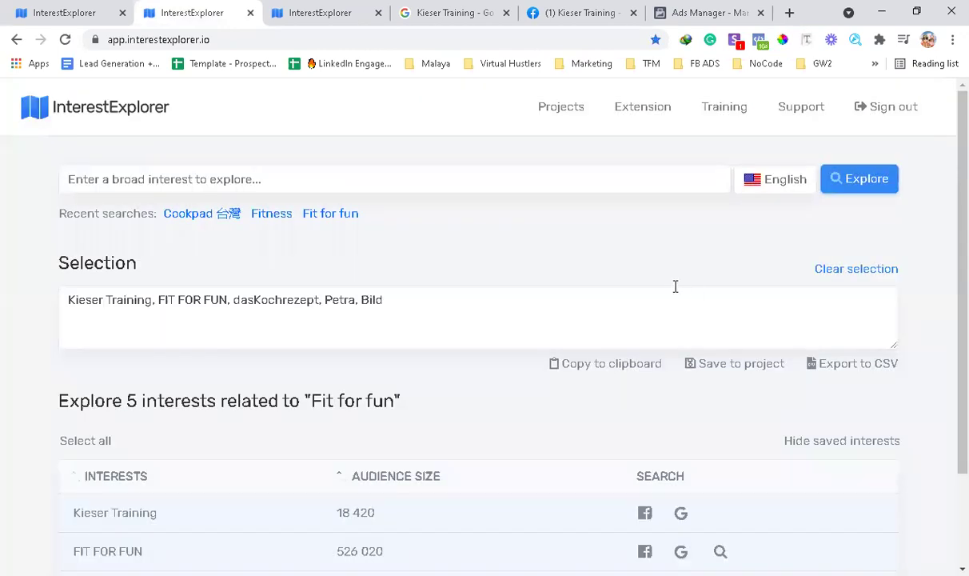
{"action": "left_click", "coordinate": [562, 108]}
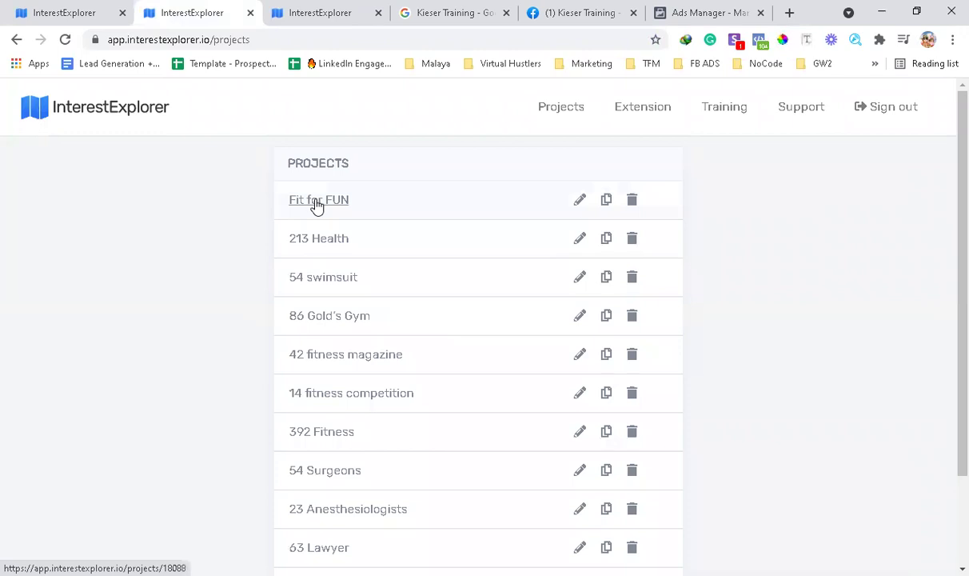
Split Fit for FUN's five interests randomly into two layers and copy the first layer.
{"action": "left_click", "coordinate": [318, 201]}
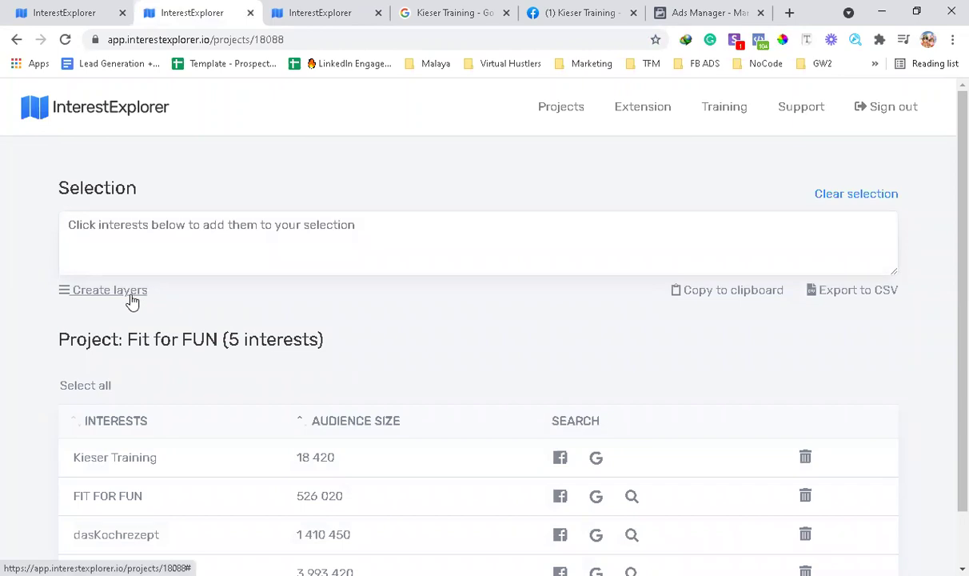
{"action": "left_click", "coordinate": [90, 388]}
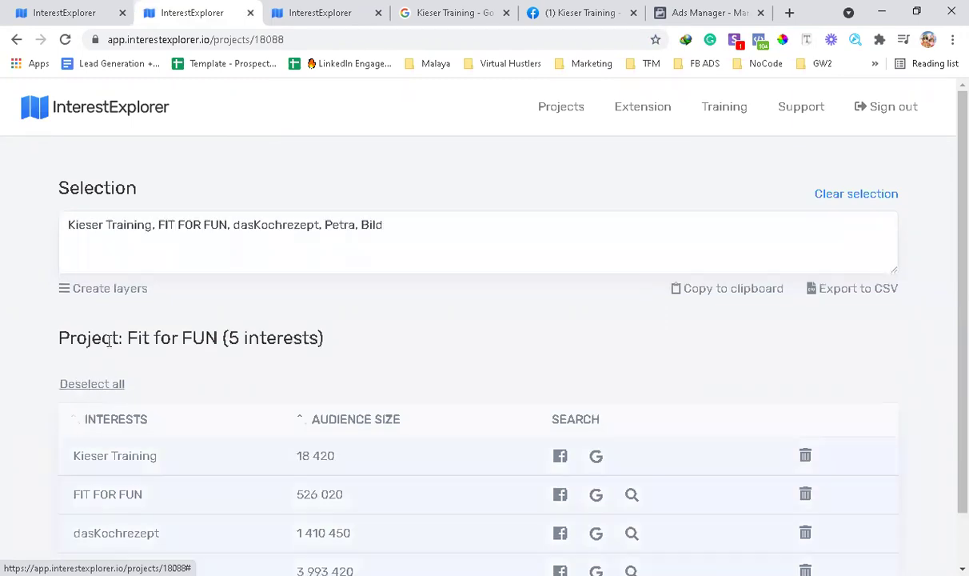
{"action": "left_click", "coordinate": [110, 291]}
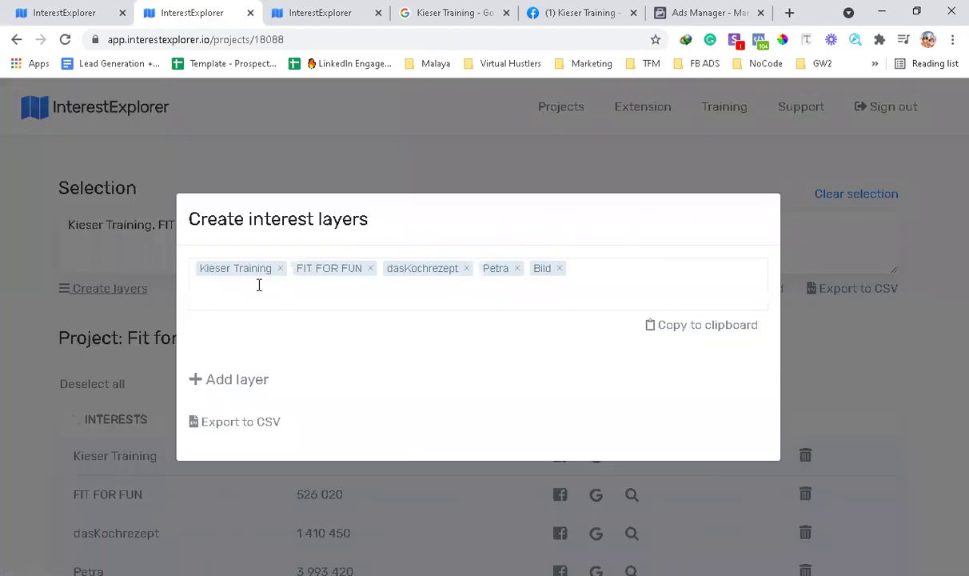
{"action": "left_click", "coordinate": [233, 382]}
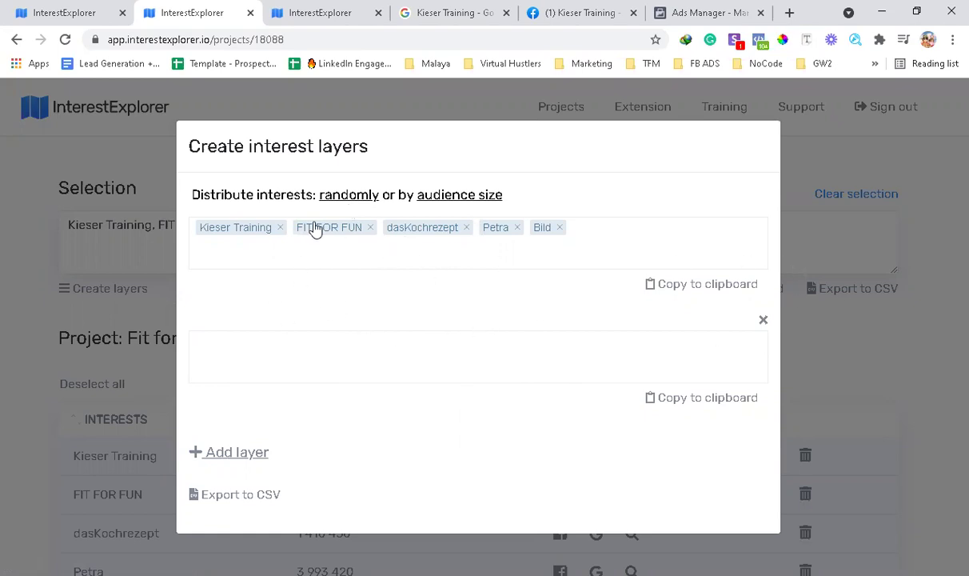
{"action": "left_click", "coordinate": [340, 198]}
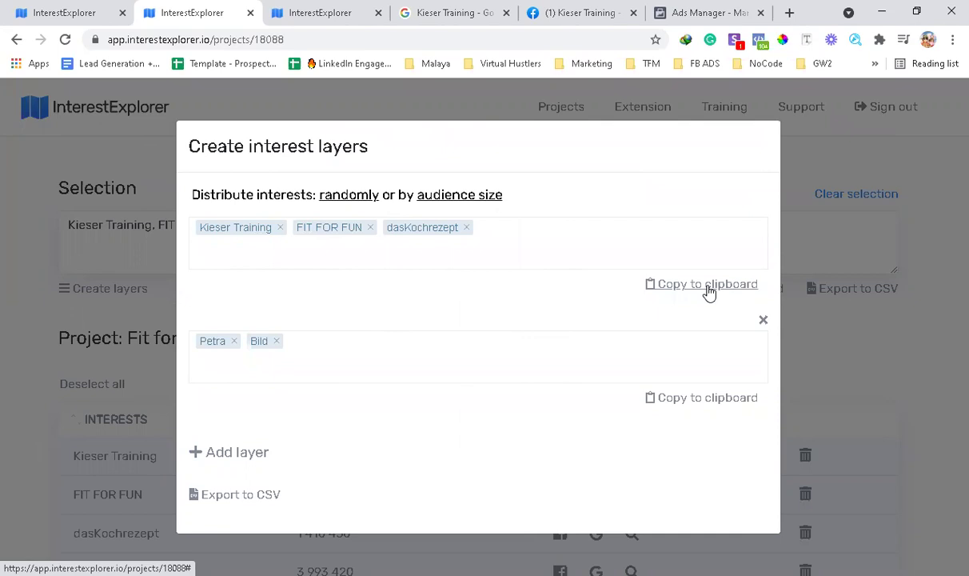
{"action": "left_click", "coordinate": [760, 288]}
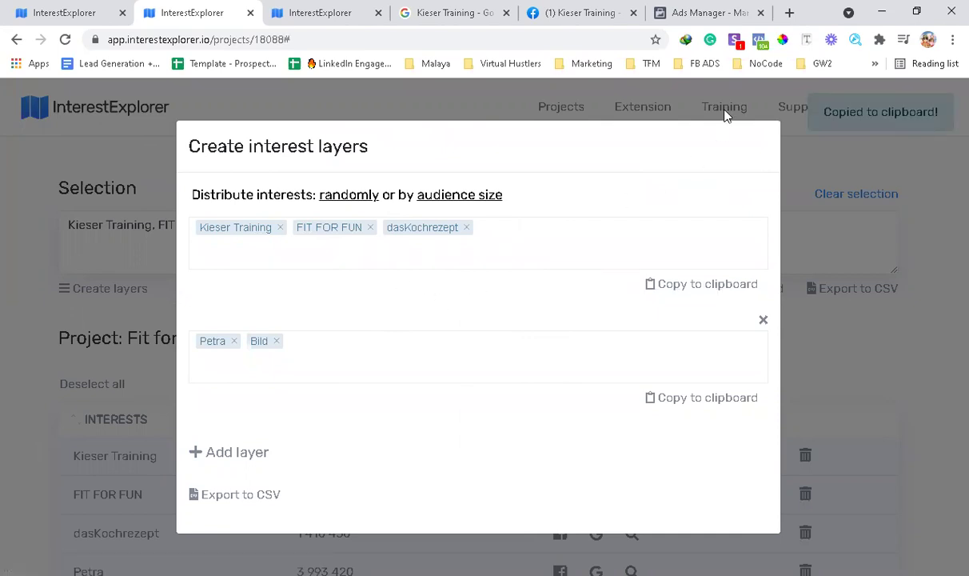
{"action": "left_click", "coordinate": [668, 15]}
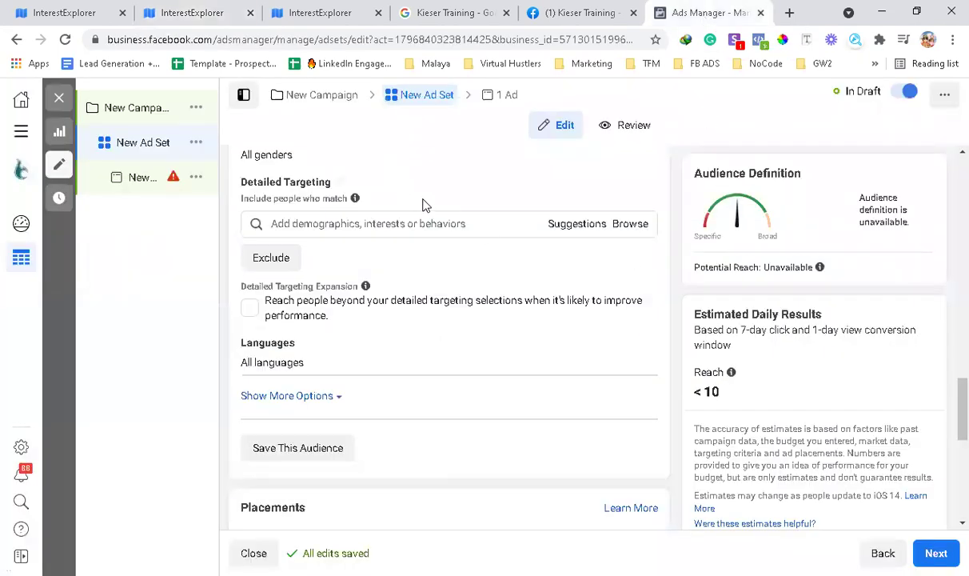
Paste Kieser Training, FIT FOR FUN and dasKochrezept into the ad set's detailed targeting.
{"action": "left_click", "coordinate": [363, 224]}
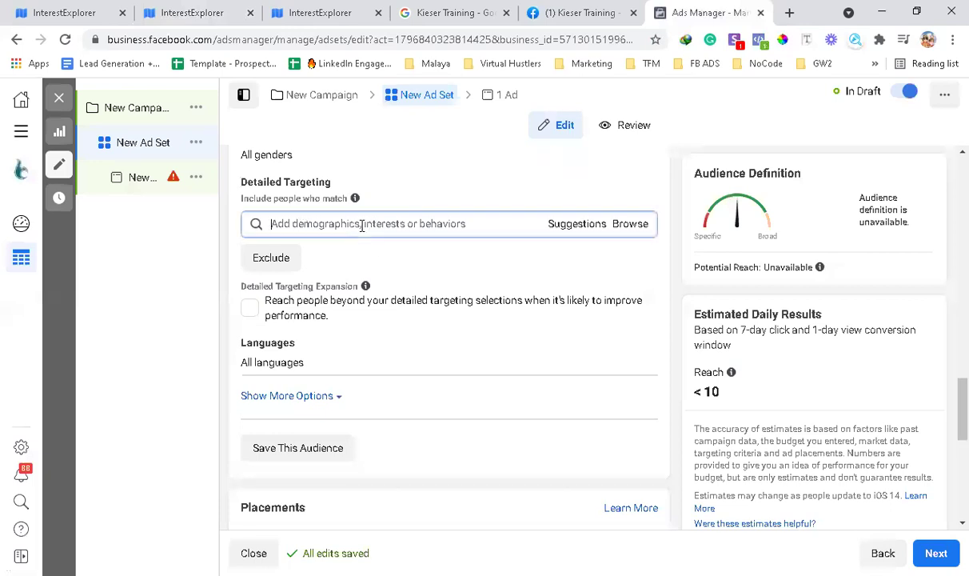
{"action": "key", "text": "ctrl+v"}
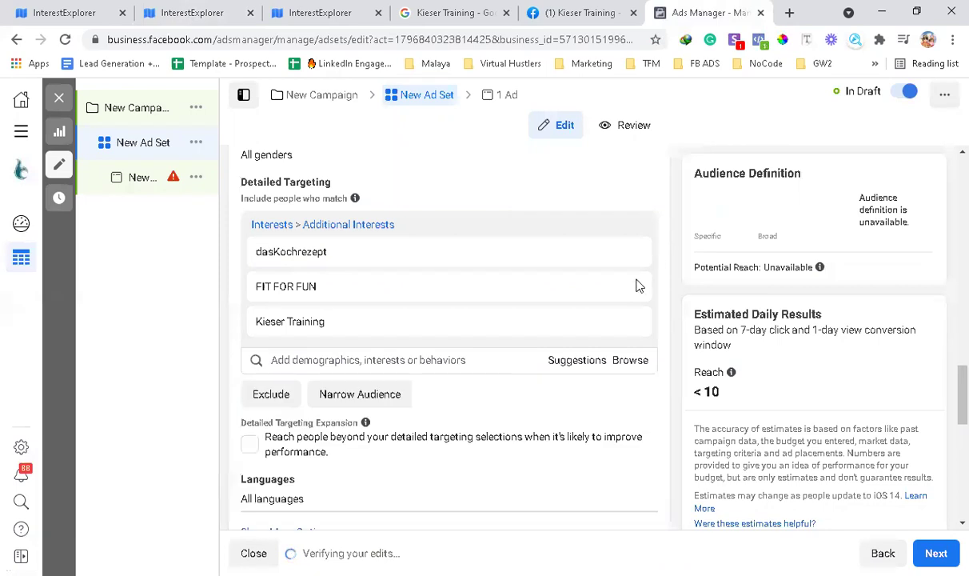
{"action": "mouse_move", "coordinate": [314, 272]}
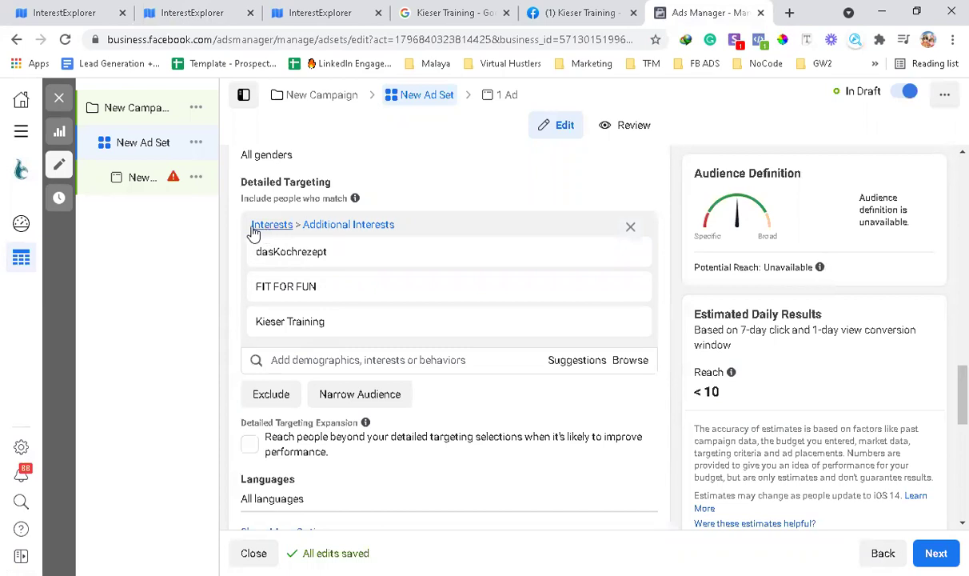
{"action": "mouse_move", "coordinate": [412, 322]}
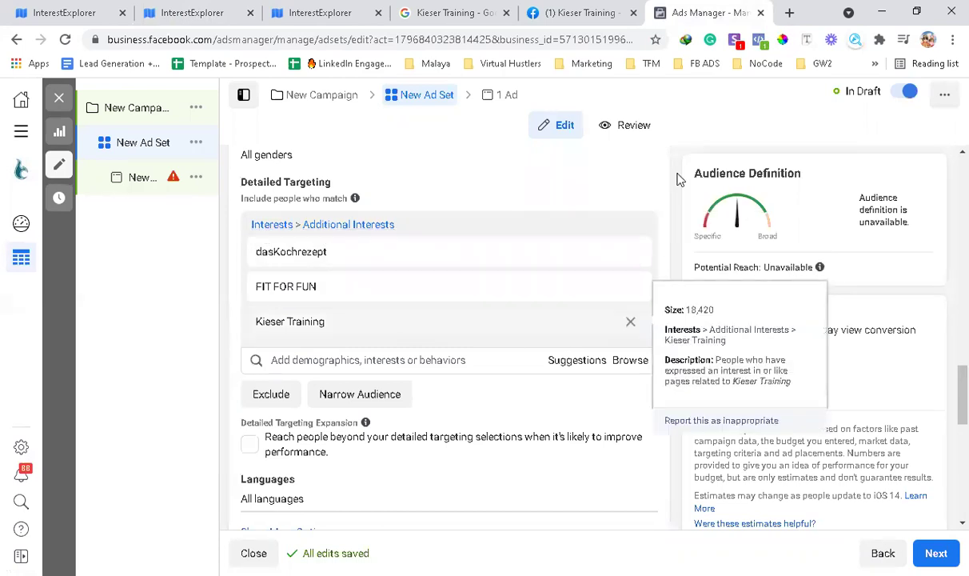
{"action": "left_click", "coordinate": [313, 16]}
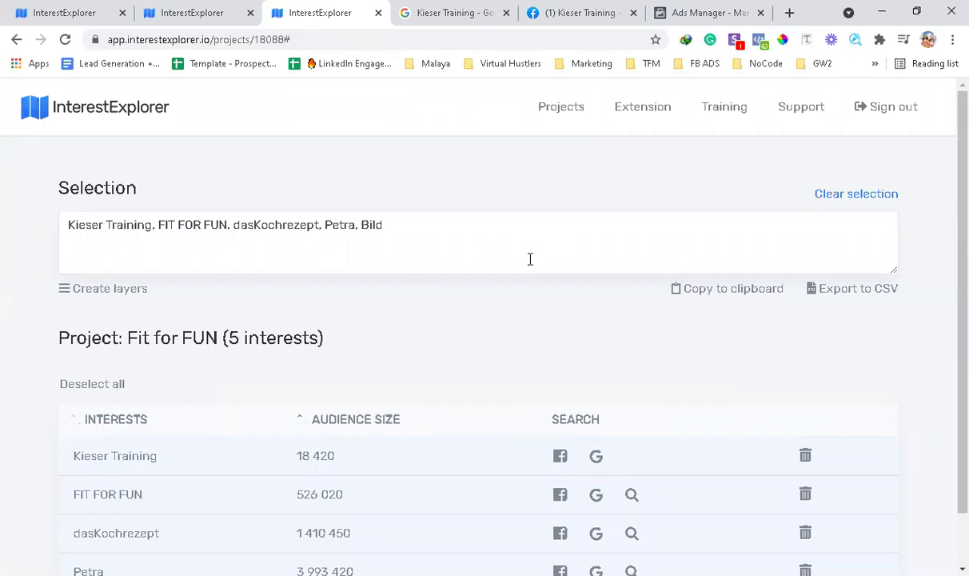
Re-split the interests randomly into two layers and copy the second layer, Petra and Bild.
{"action": "scroll", "coordinate": [478, 327], "scroll_direction": "down", "scroll_amount": 1}
{"action": "left_click", "coordinate": [82, 229]}
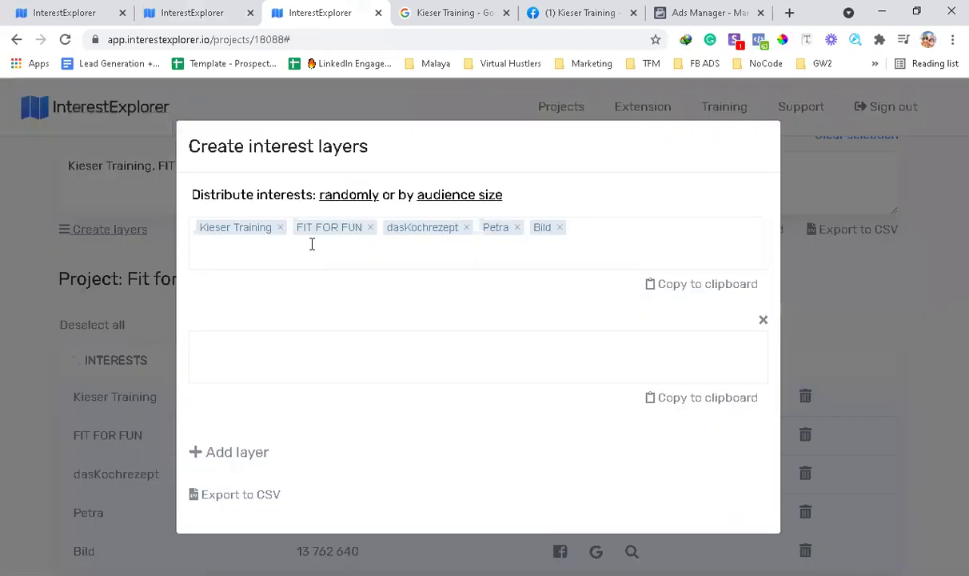
{"action": "left_click", "coordinate": [335, 195]}
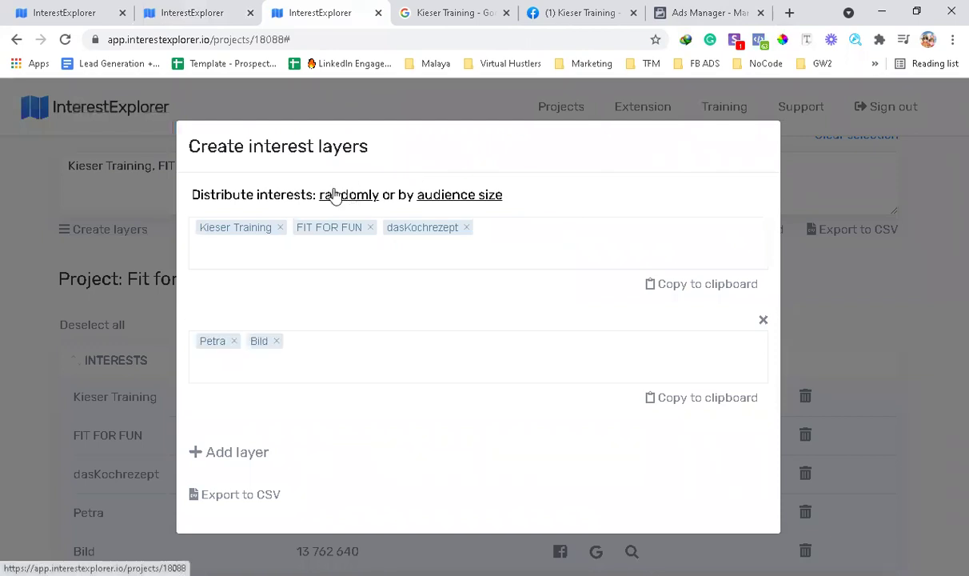
{"action": "left_click", "coordinate": [157, 13]}
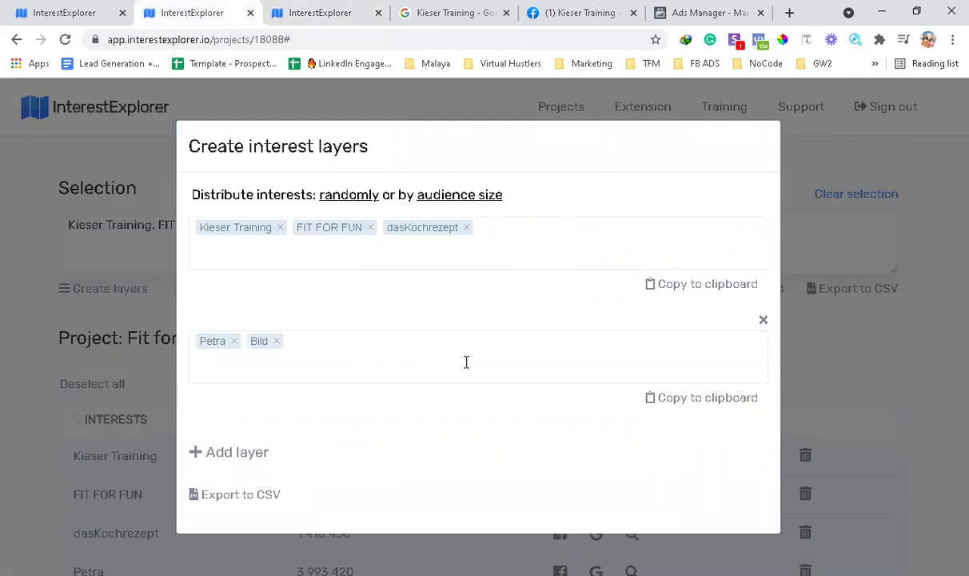
{"action": "left_click", "coordinate": [681, 399]}
Narrow the ad set audience by pasting Petra and Bild as must-also-match interests.
{"action": "left_click", "coordinate": [705, 13]}
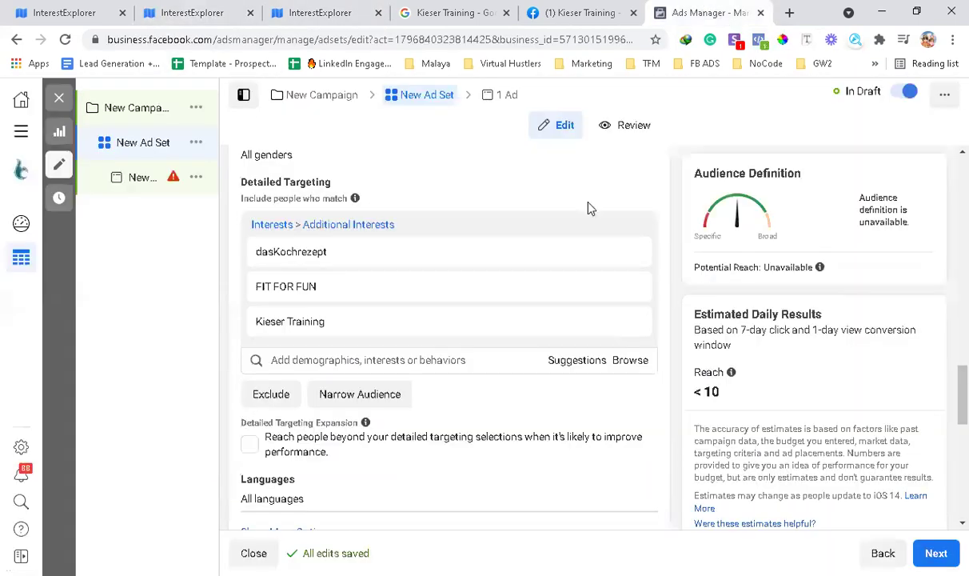
{"action": "scroll", "coordinate": [418, 320], "scroll_direction": "down", "scroll_amount": 2}
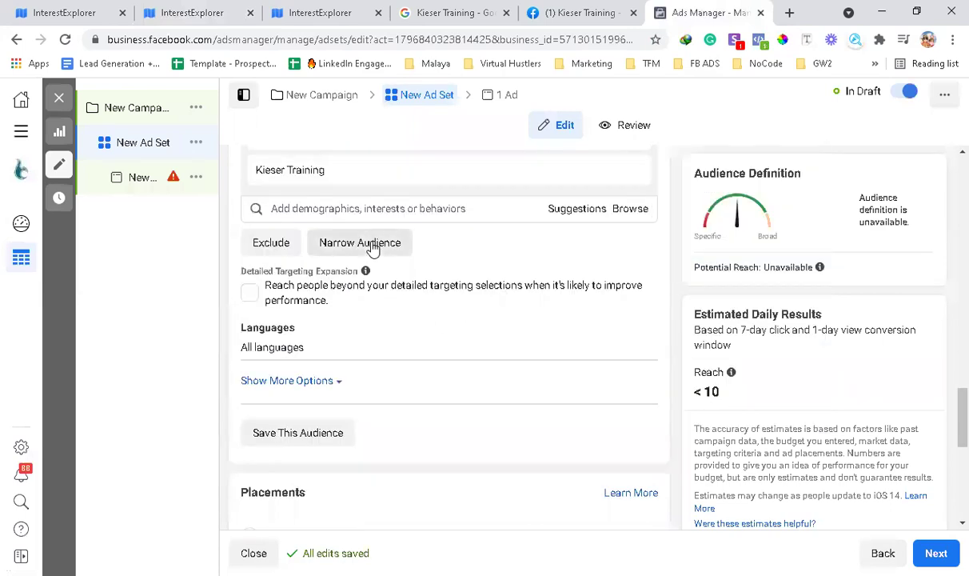
{"action": "left_click", "coordinate": [371, 244]}
{"action": "left_click", "coordinate": [319, 261]}
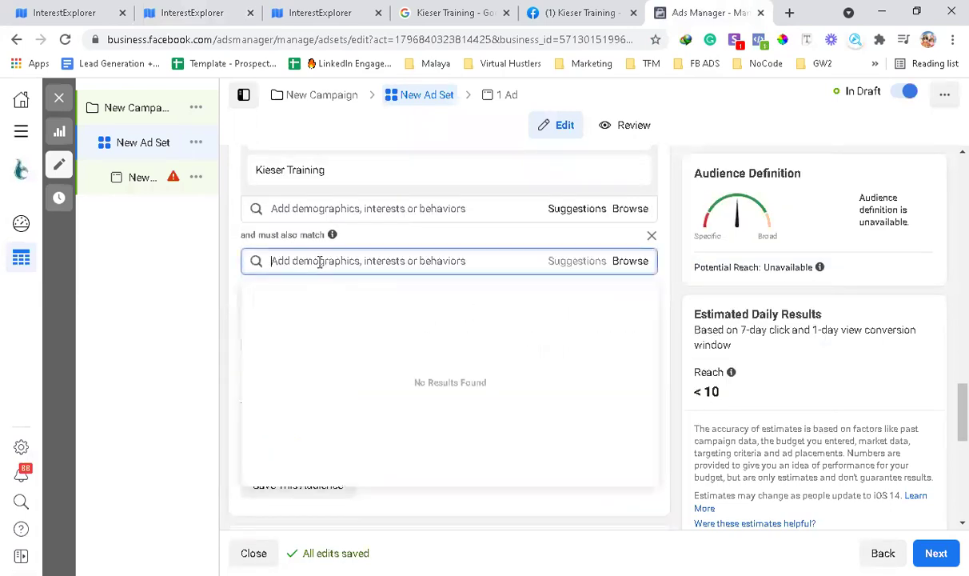
{"action": "key", "text": "ctrl+v"}
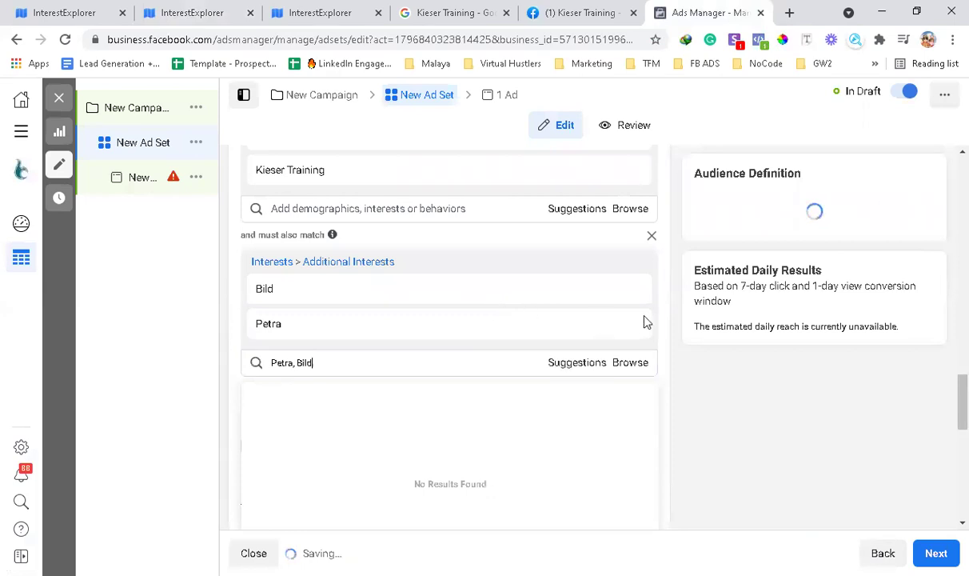
{"action": "scroll", "coordinate": [672, 282], "scroll_direction": "up", "scroll_amount": 1}
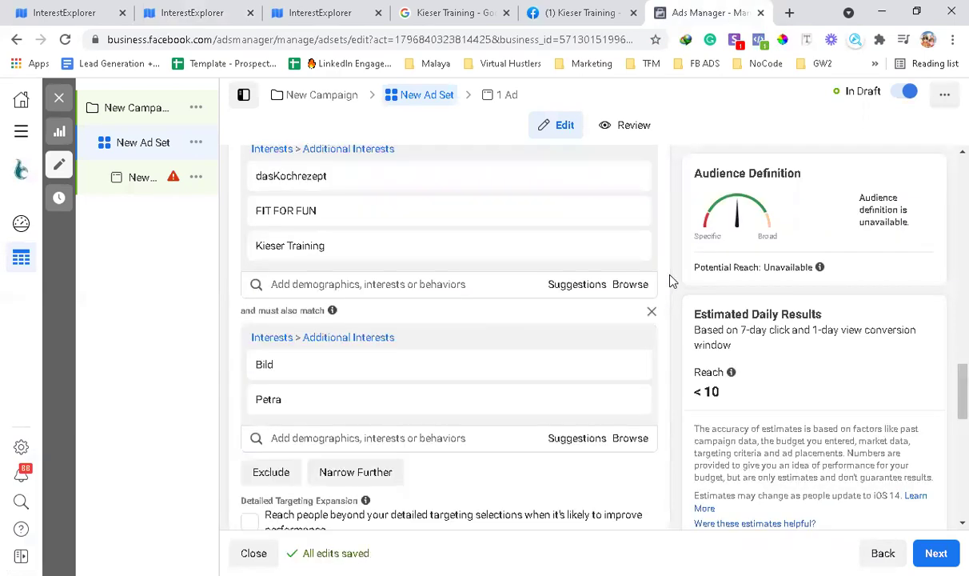
{"action": "mouse_move", "coordinate": [275, 377]}
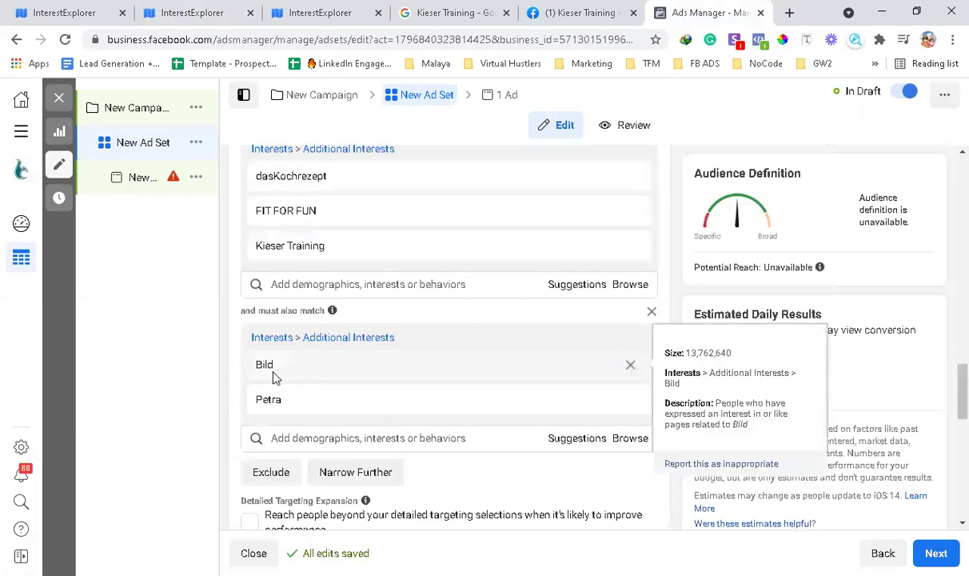
{"action": "mouse_move", "coordinate": [328, 418]}
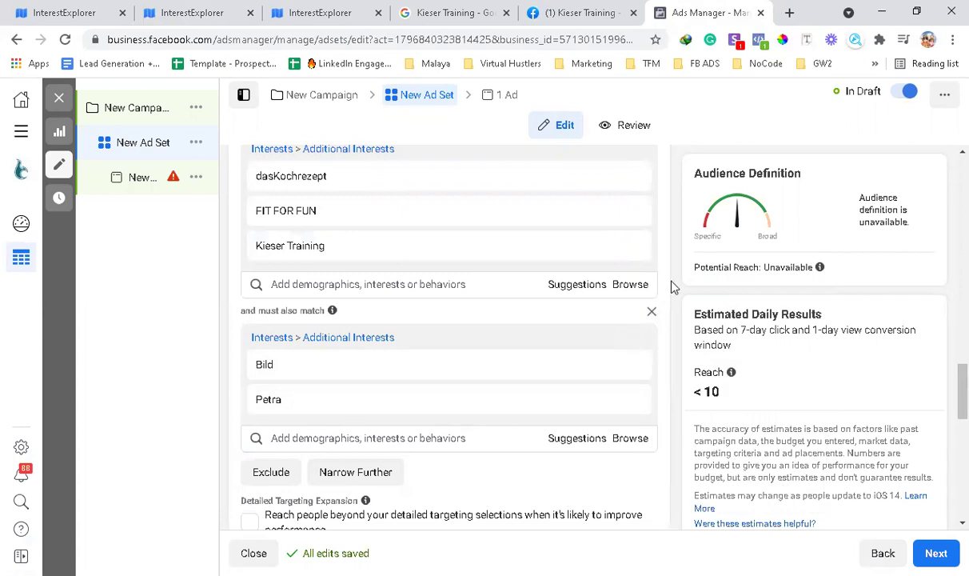
{"action": "scroll", "coordinate": [671, 281], "scroll_direction": "up", "scroll_amount": 1}
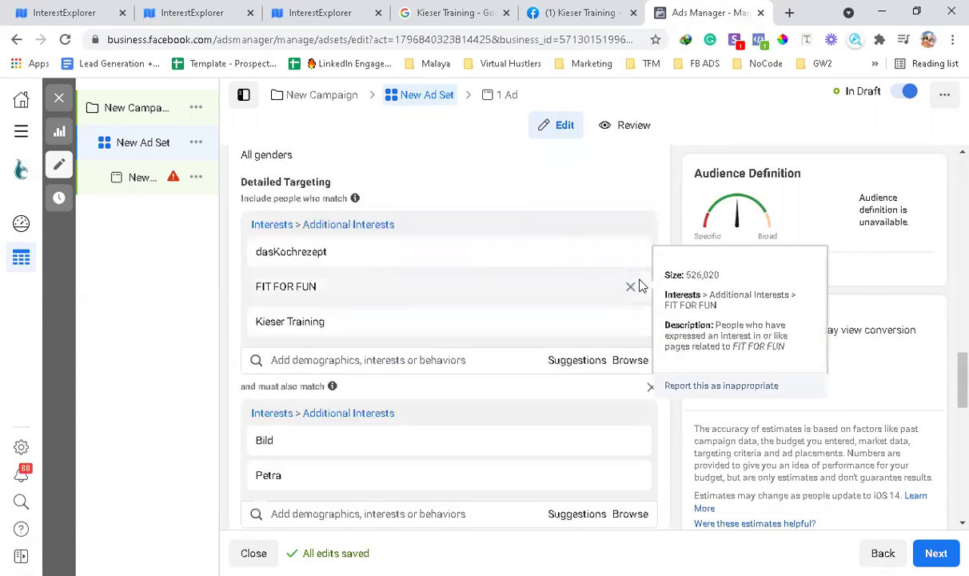
{"action": "left_click", "coordinate": [304, 16]}
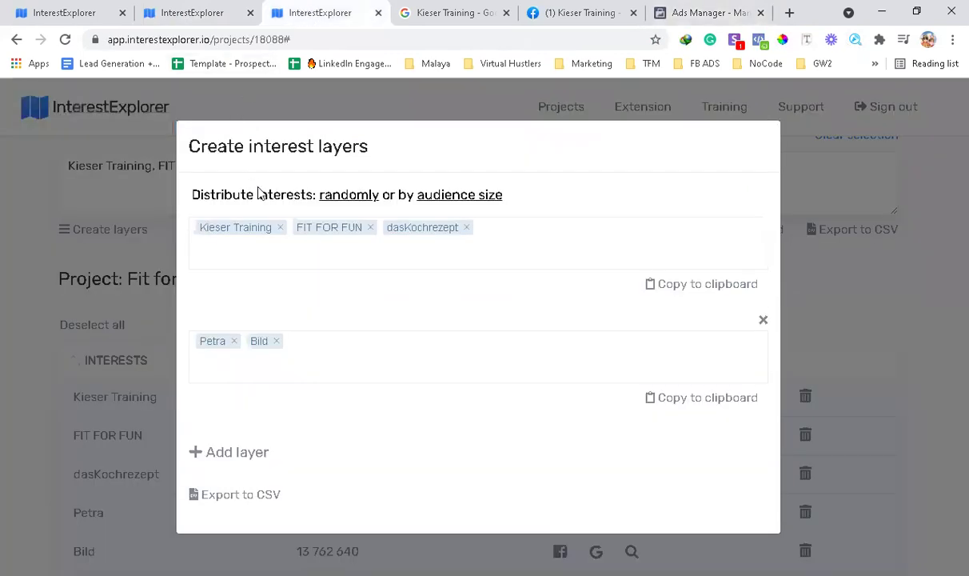